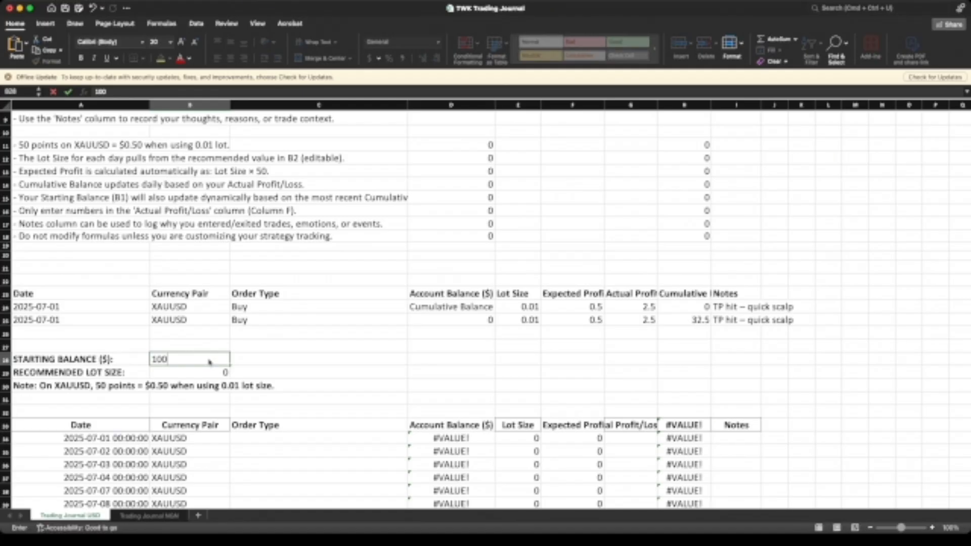
# Step: Set the starting balance to 100 and the recommended lot size to 0.01
pyautogui.press('Return')
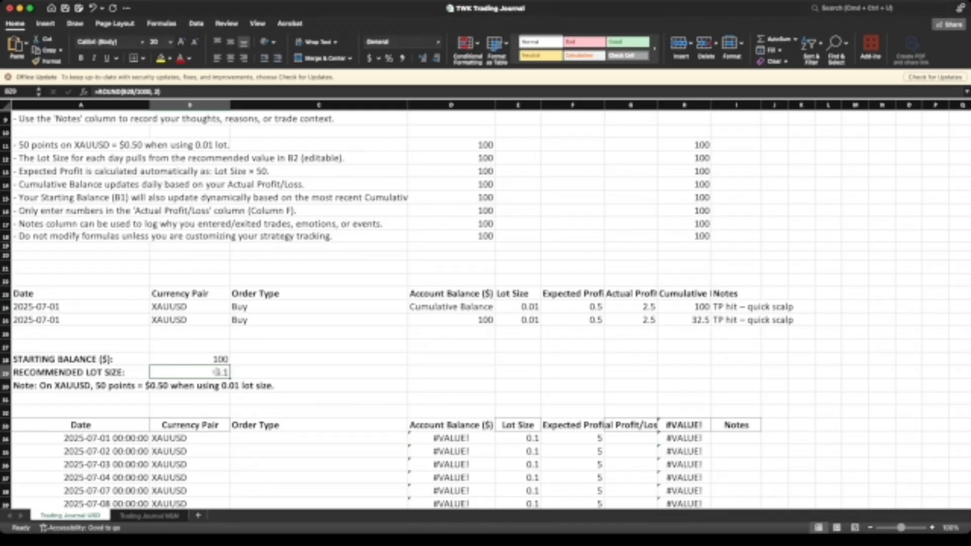
pyautogui.scroll(-1, 217, 373)
pyautogui.scroll(-3, 217, 373)
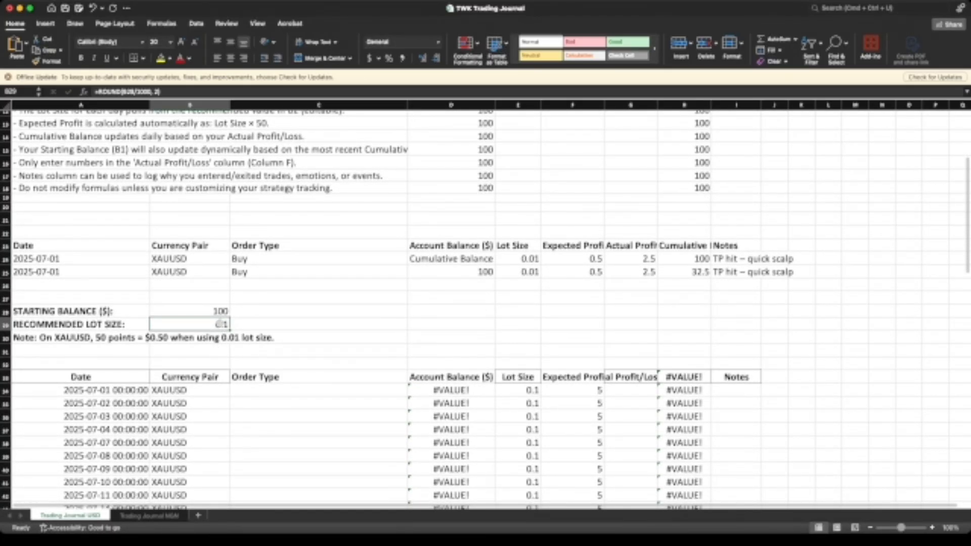
pyautogui.doubleClick(220, 324)
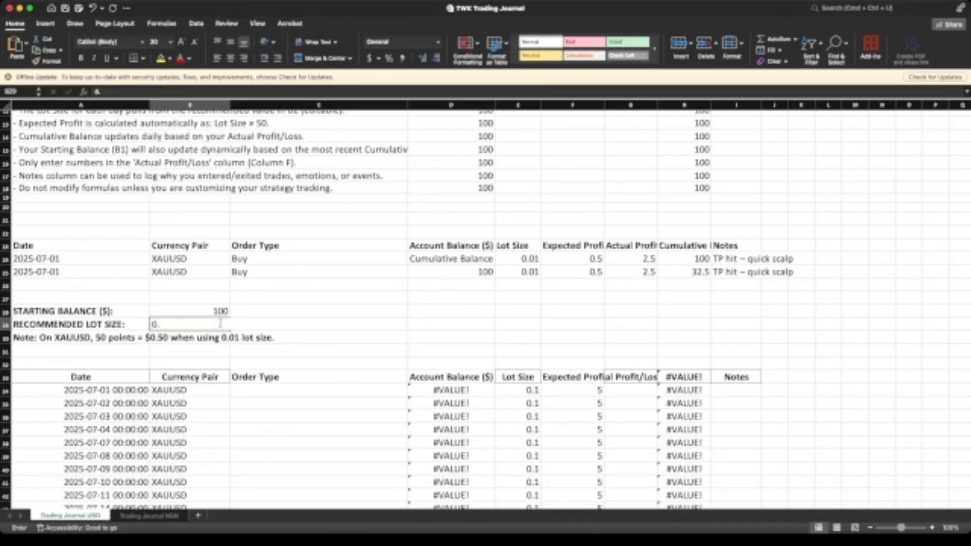
pyautogui.press('Return')
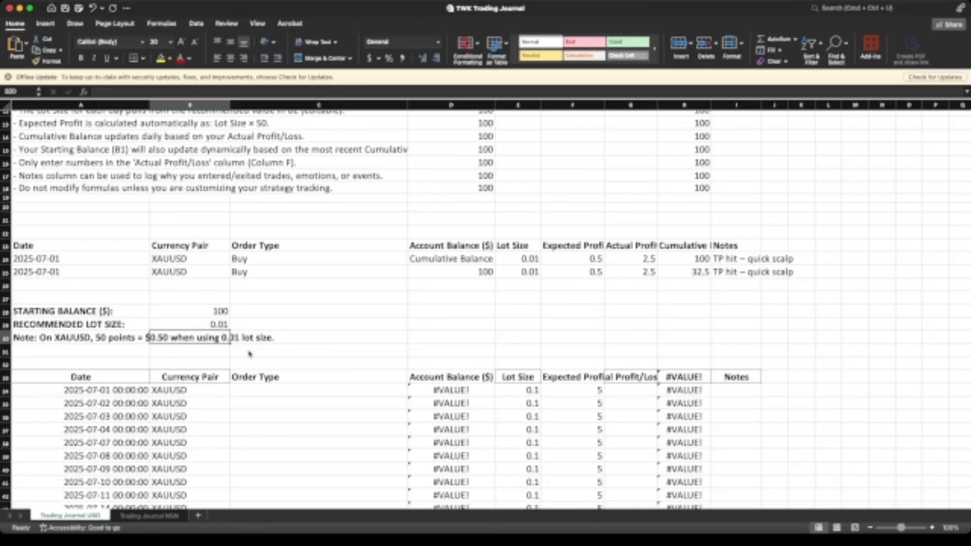
# Step: Examine the daily trade log's column headers and the sample trade rows above the starting balance
pyautogui.scroll(-2, 261, 364)
pyautogui.scroll(-2, 149, 302)
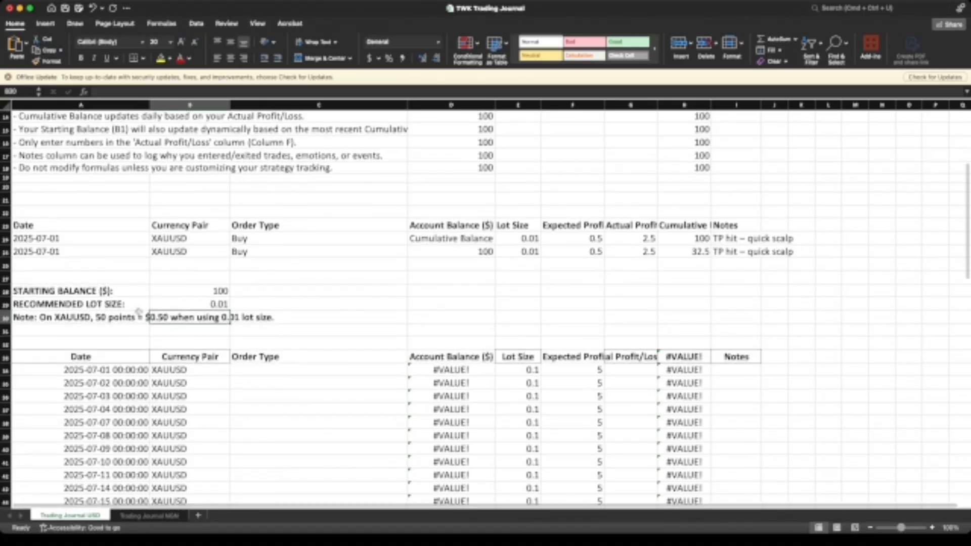
pyautogui.scroll(-2, 146, 287)
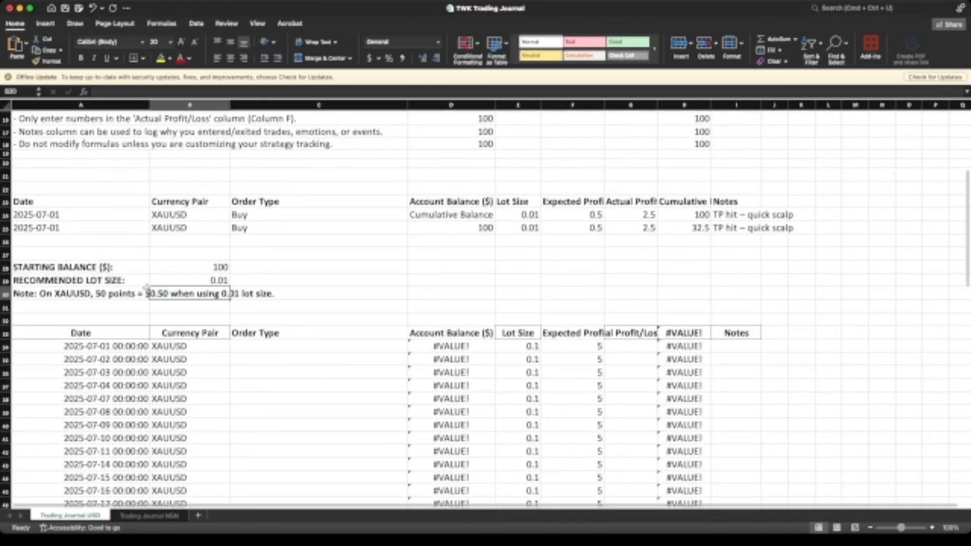
pyautogui.click(117, 319)
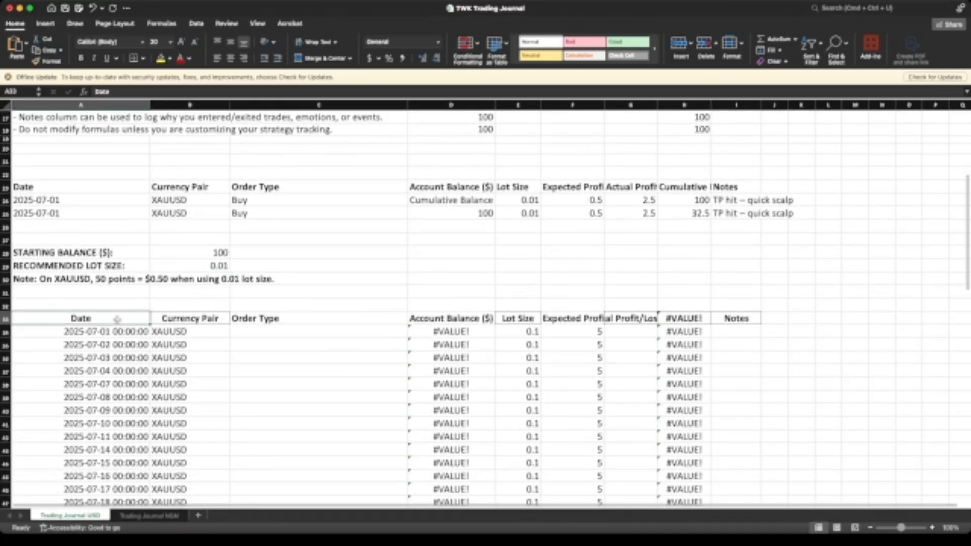
pyautogui.click(170, 319)
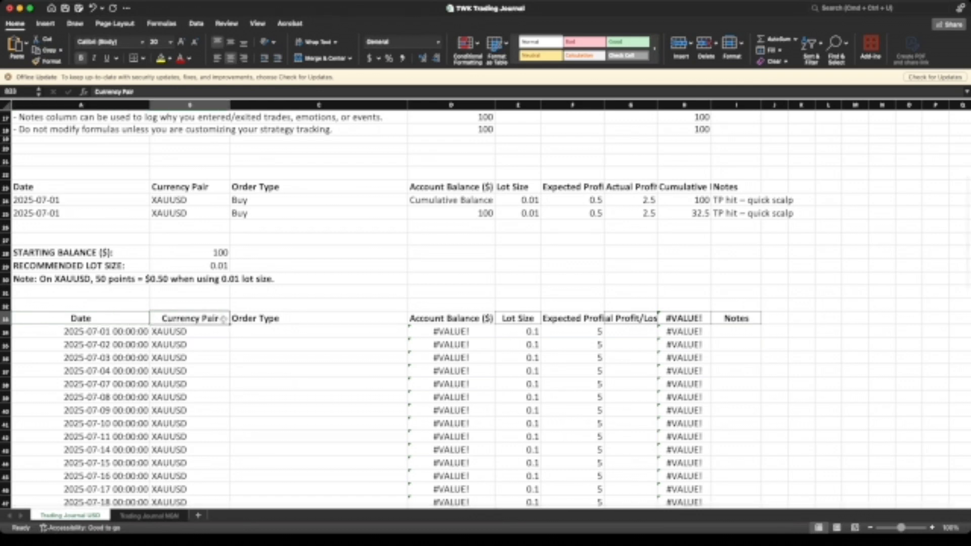
pyautogui.click(261, 319)
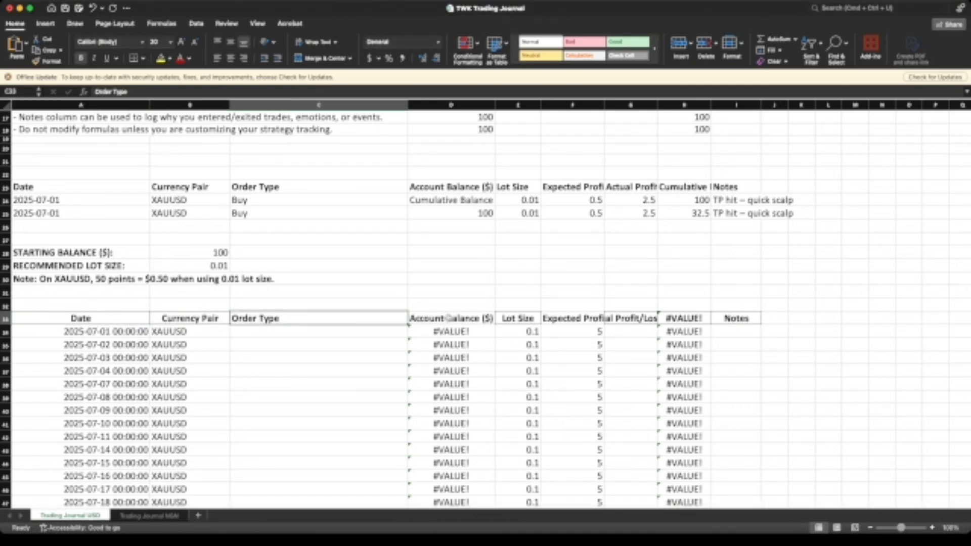
pyautogui.click(475, 317)
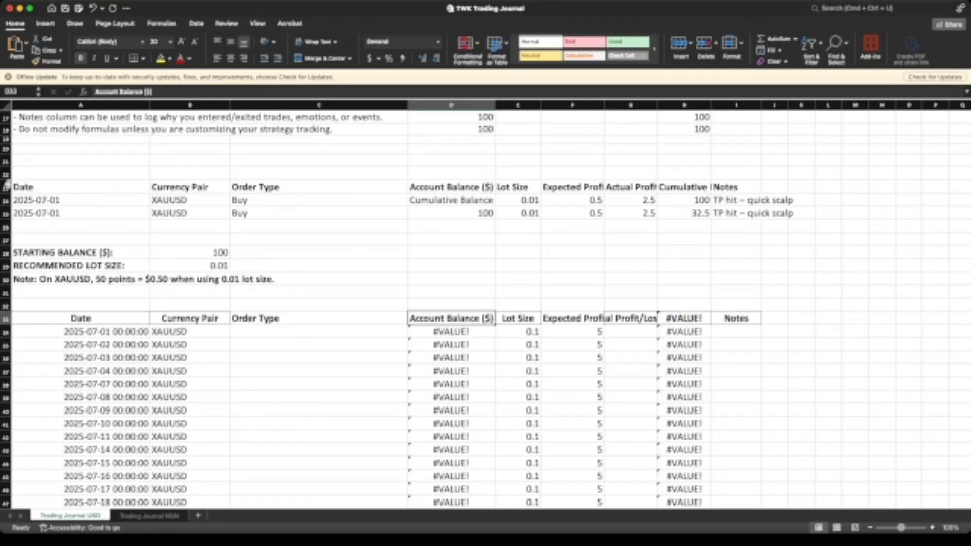
pyautogui.moveTo(5, 187); pyautogui.dragTo(6, 213)
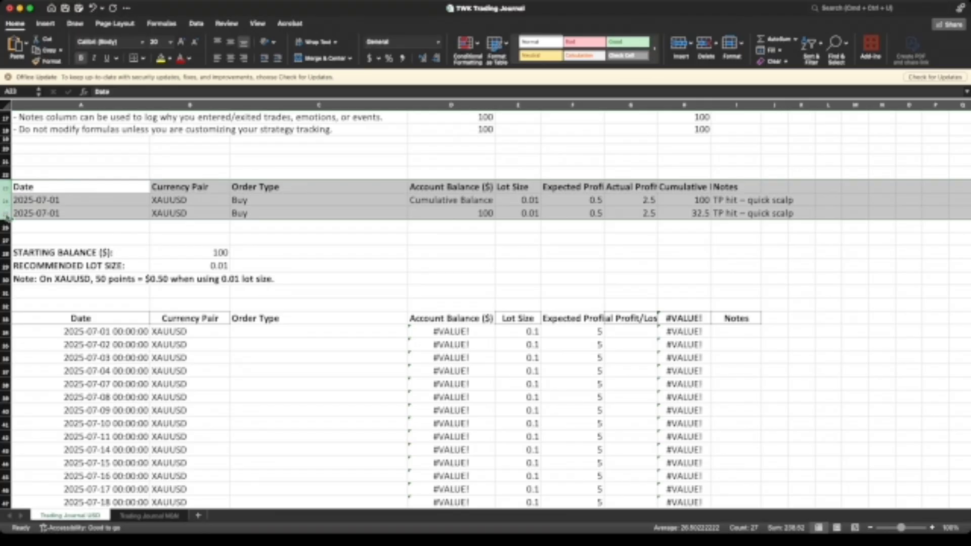
pyautogui.click(23, 318)
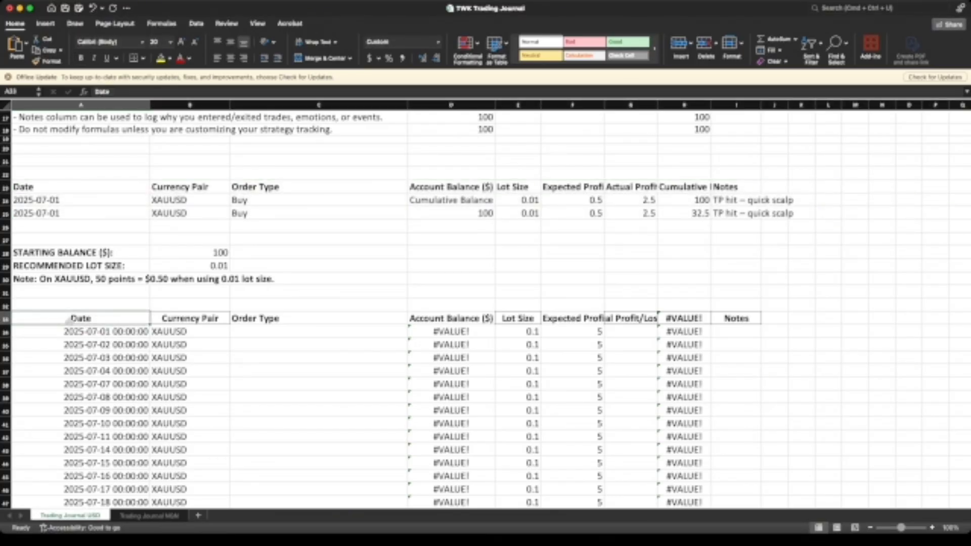
# Step: Enter Buy as the order type for the 2025-07-01 XAUUSD trade in the daily log
pyautogui.click(70, 332)
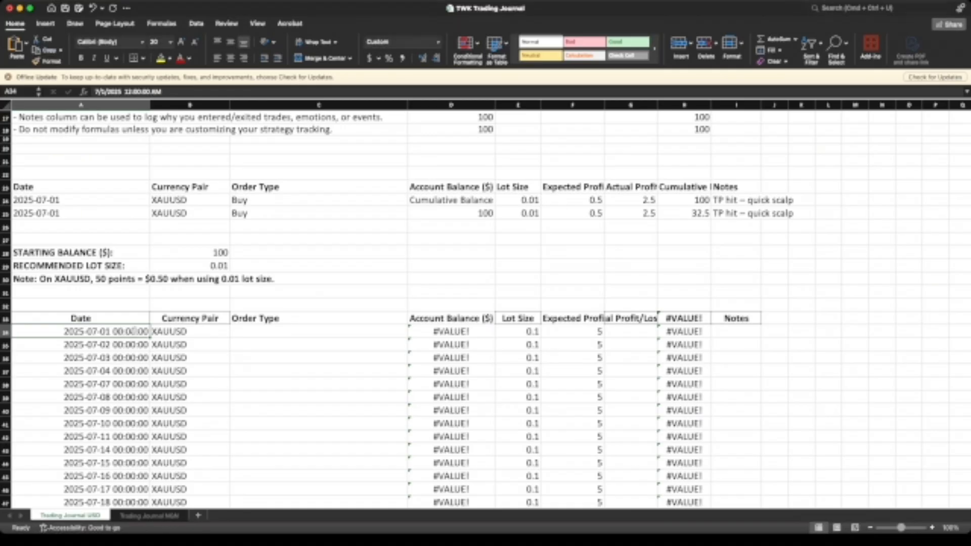
pyautogui.click(188, 329)
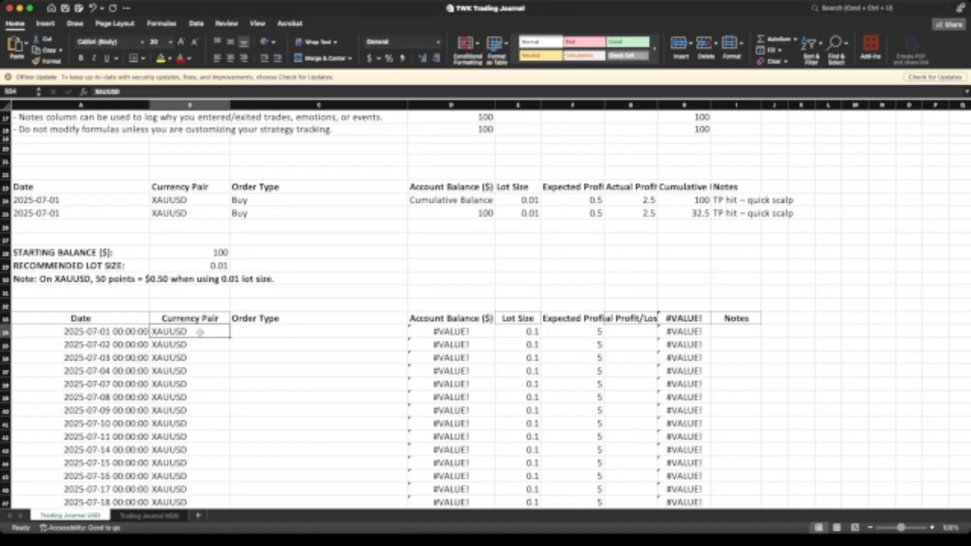
pyautogui.click(244, 331)
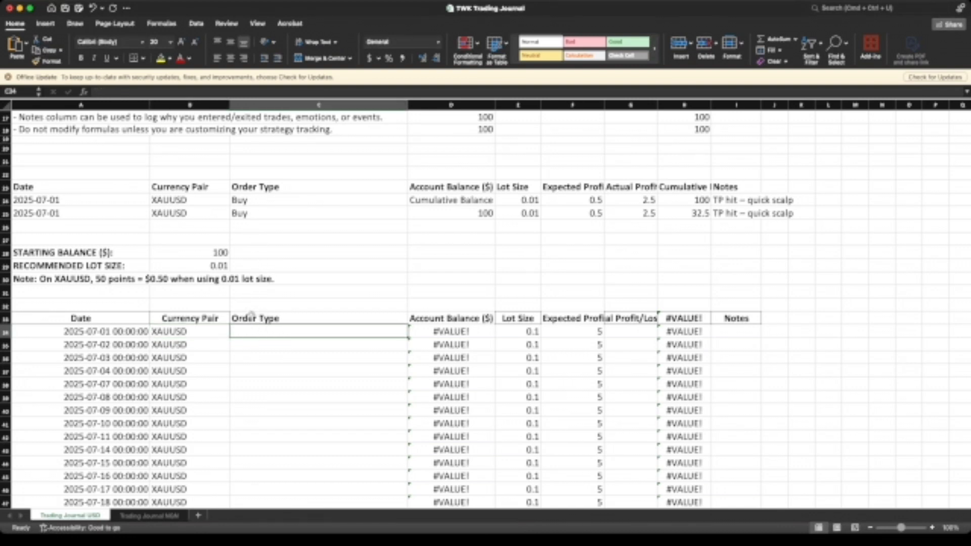
pyautogui.write('Buy')
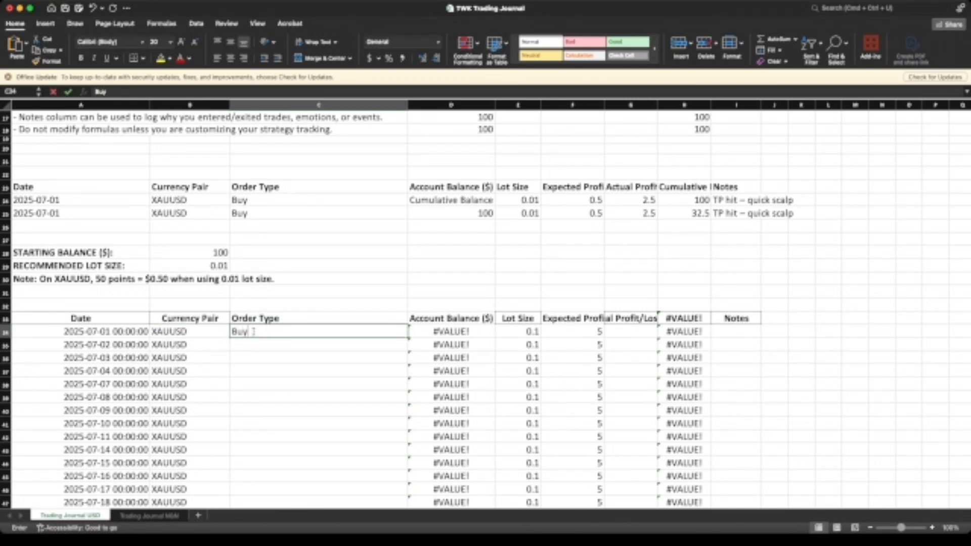
pyautogui.press('Return')
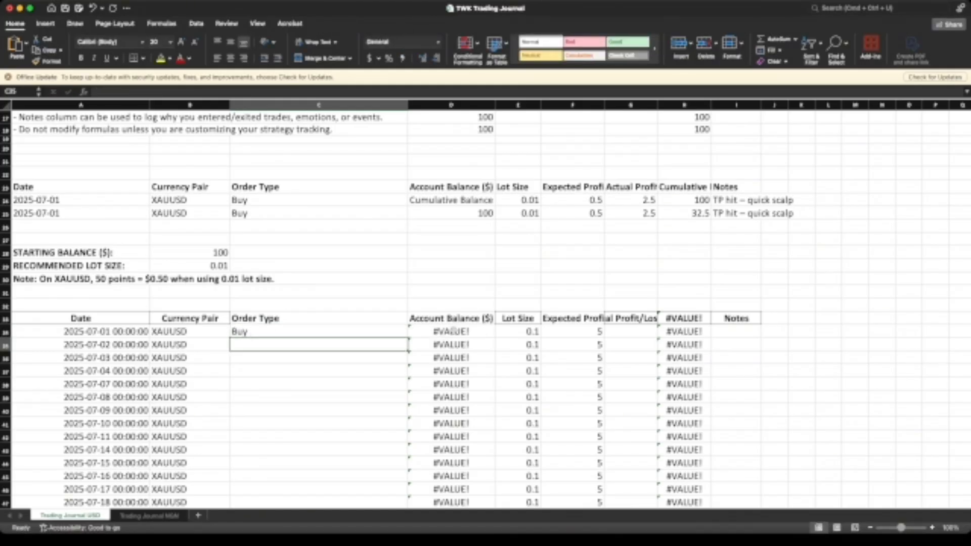
# Step: Set the account balance to 100 and the lot size to 0.01 for the 2025-07-01 trade
pyautogui.click(452, 331)
pyautogui.write('100')
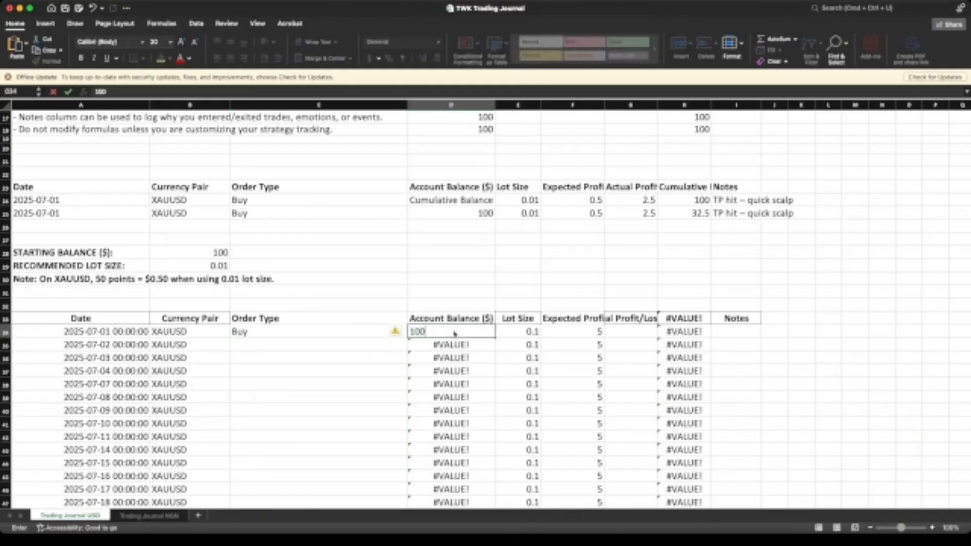
pyautogui.press('Return')
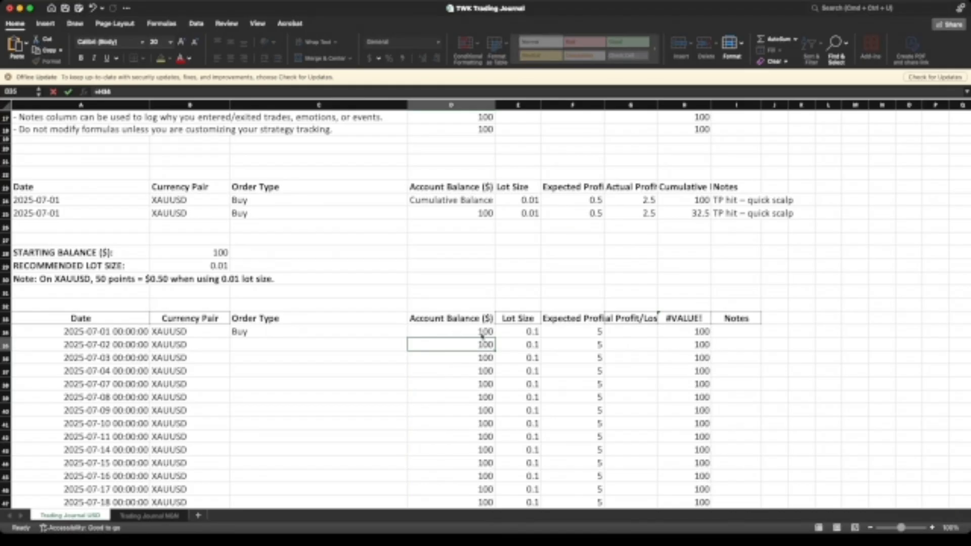
pyautogui.click(530, 331)
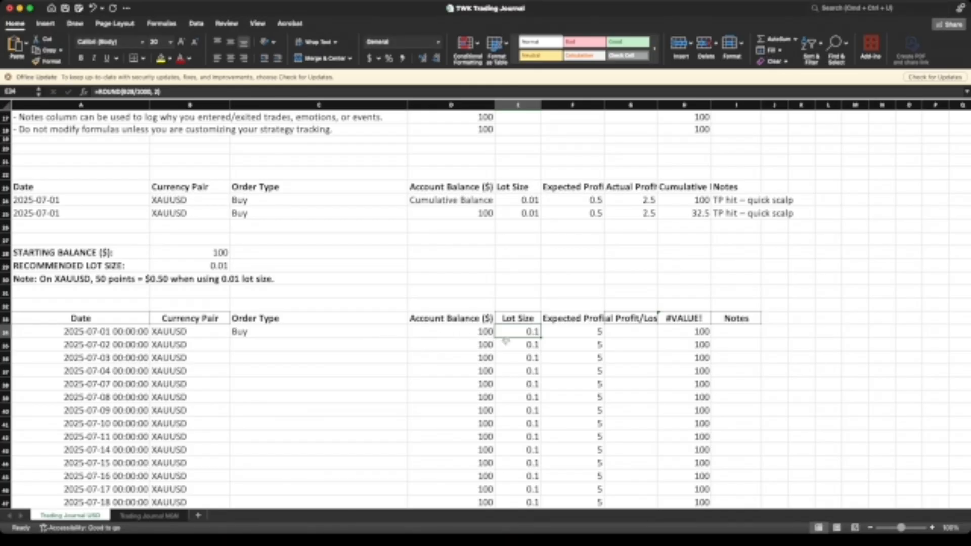
pyautogui.press('F2')
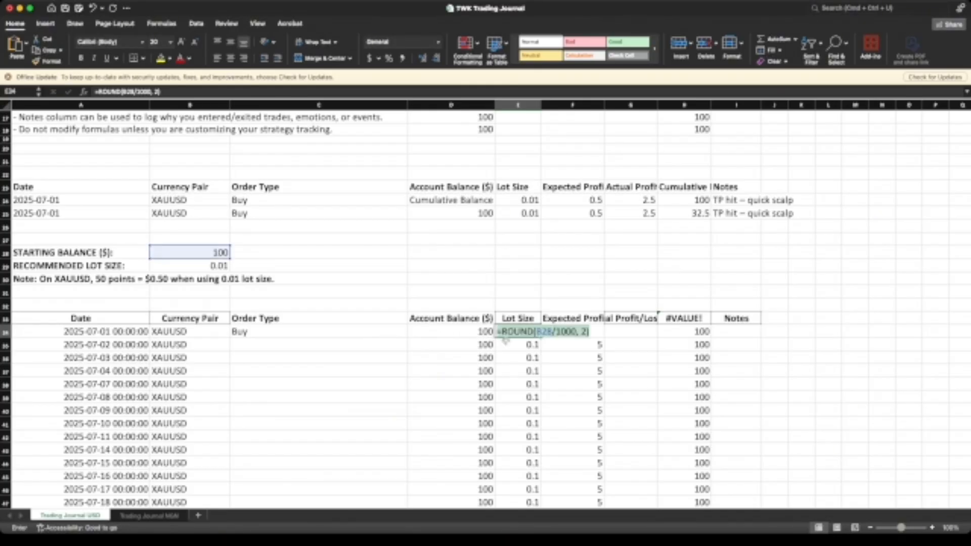
pyautogui.press('super+a')
pyautogui.write('0.01')
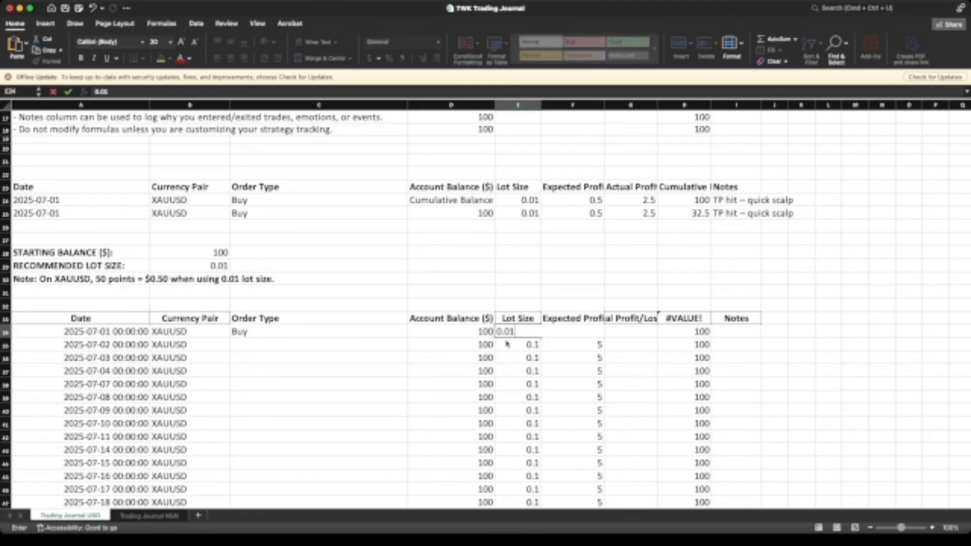
pyautogui.press('Return')
# Step: Set the expected profit to 5 and the actual profit/loss to 20 for the 2025-07-01 trade
pyautogui.click(589, 332)
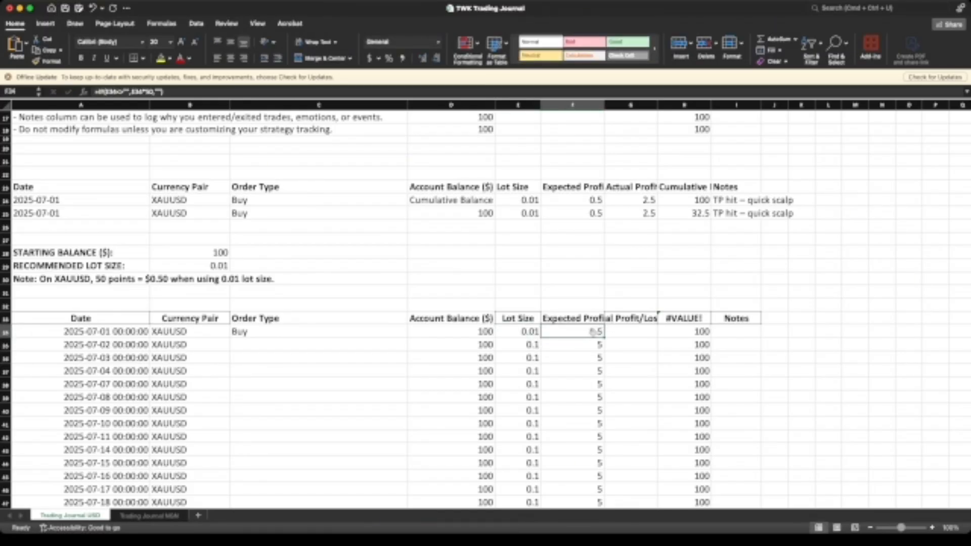
pyautogui.press('F2')
pyautogui.press('super+a')
pyautogui.write('5')
pyautogui.press('Tab')
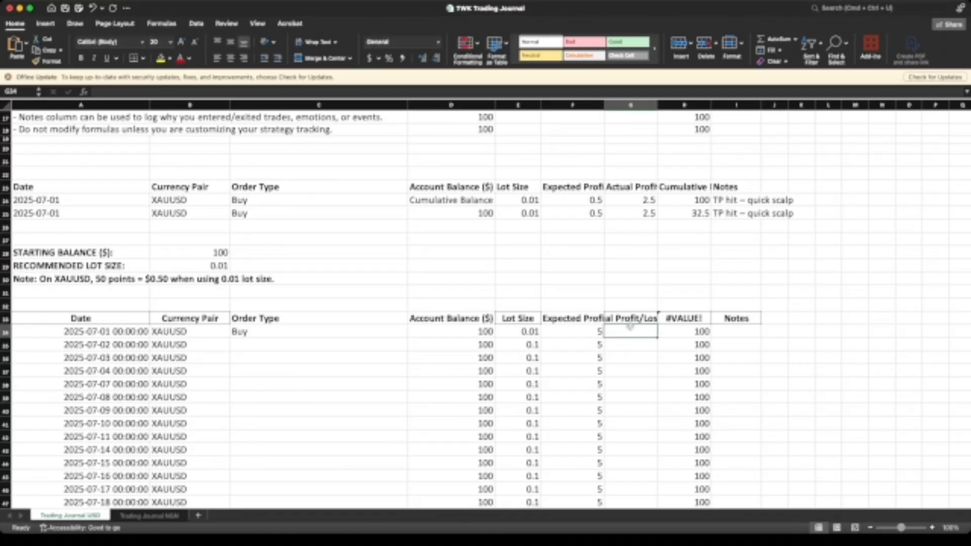
pyautogui.write('20')
pyautogui.press('Return')
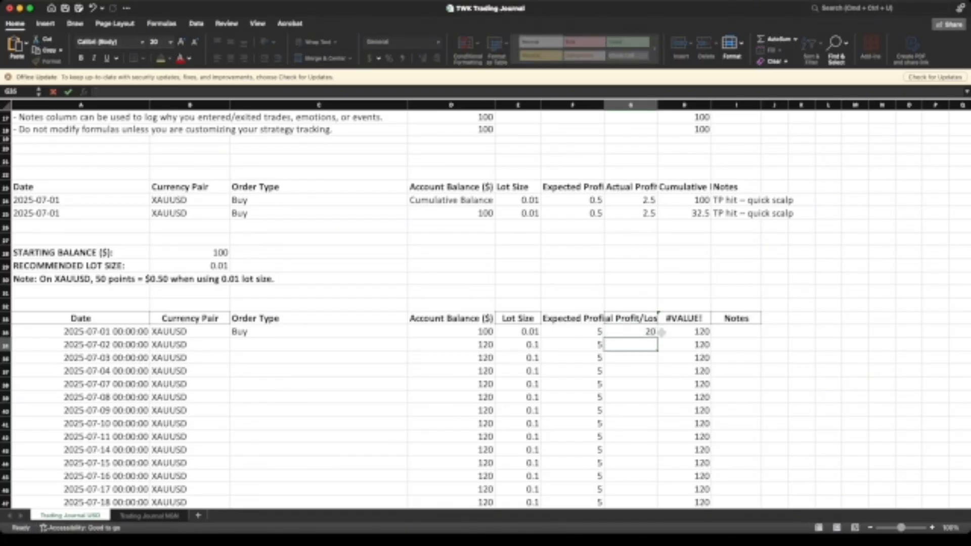
# Step: Add the note "tp hit 20" to the 2025-07-01 trade
pyautogui.click(694, 332)
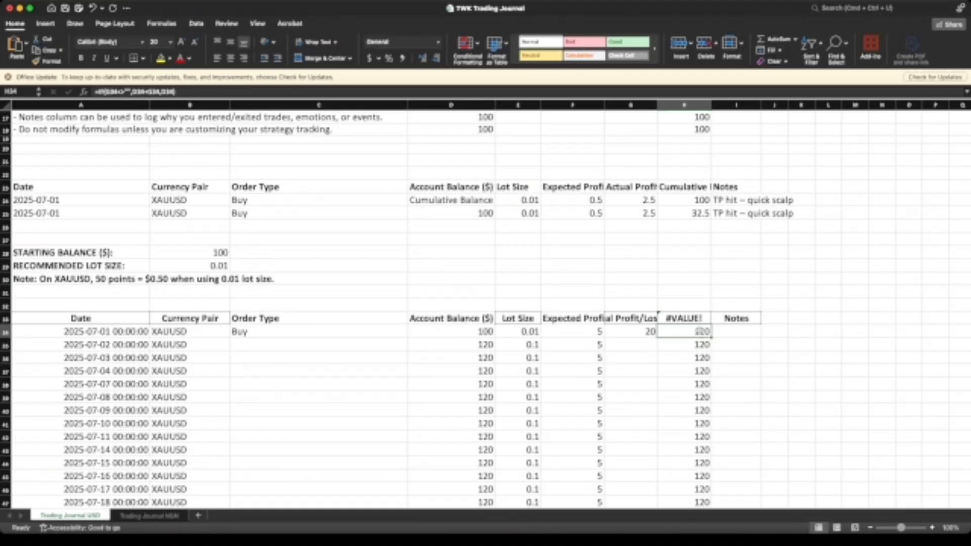
pyautogui.click(727, 331)
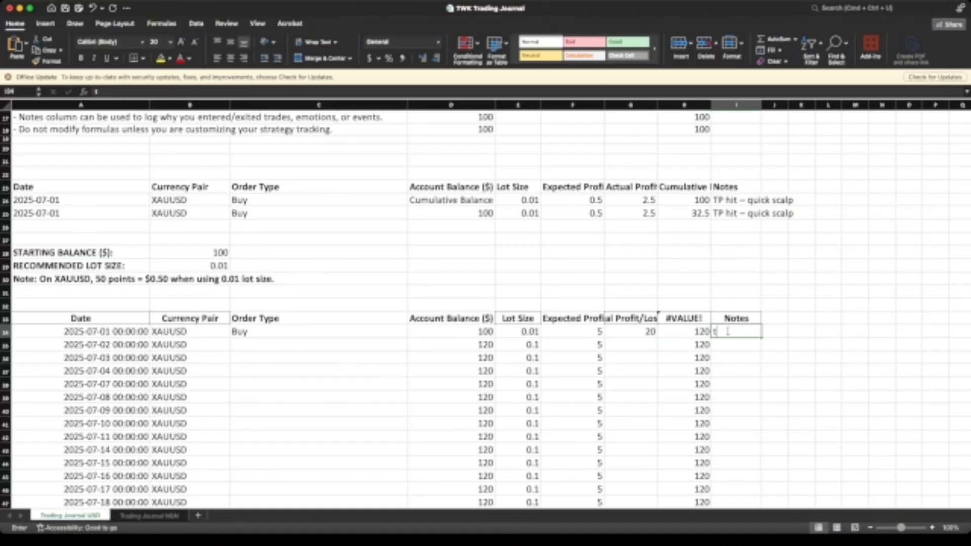
pyautogui.write('tp-')
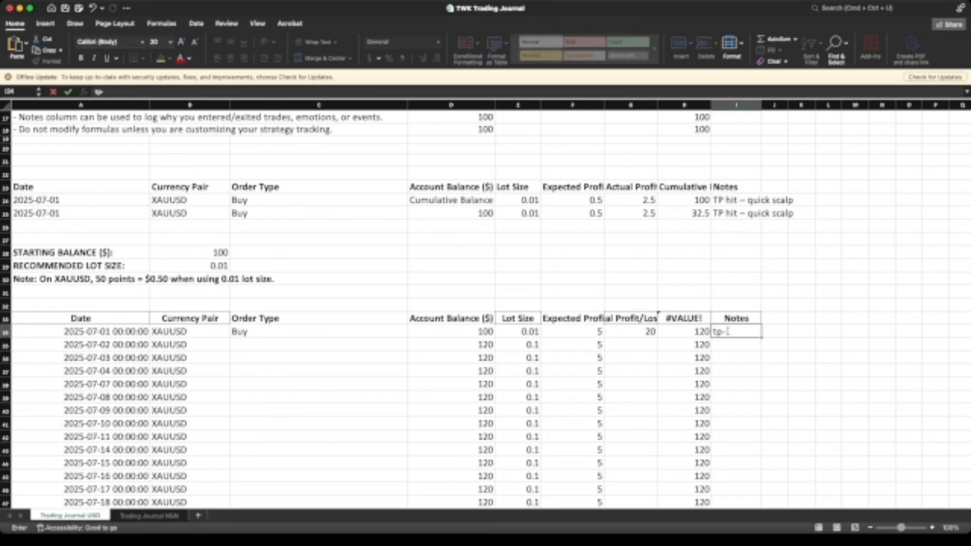
pyautogui.write('hit')
pyautogui.write(' wo')
pyautogui.press('BackSpace')
pyautogui.press('BackSpace')
pyautogui.write('woo')
pyautogui.press('BackSpace')
pyautogui.press('BackSpace')
pyautogui.press('BackSpace')
pyautogui.write('20')
pyautogui.press('Return')
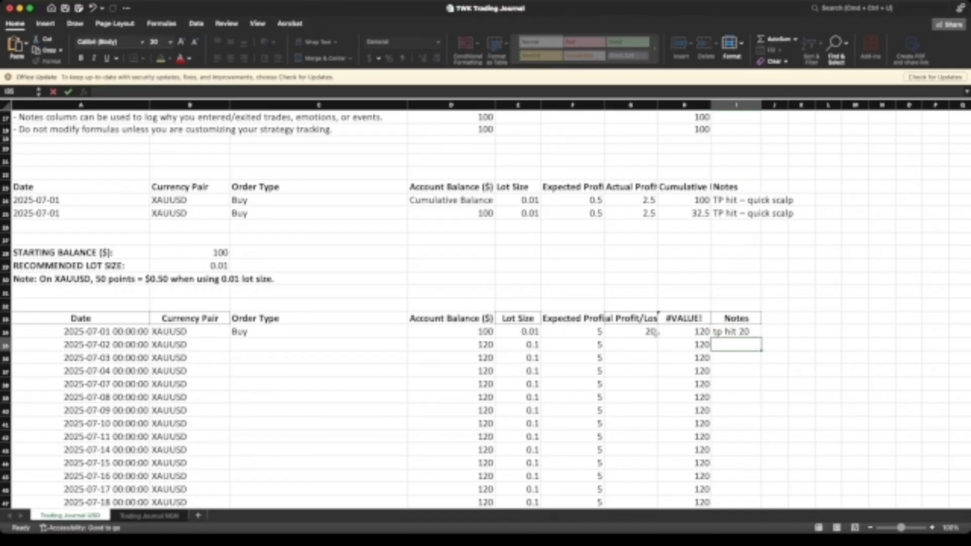
# Step: Replace the lot size formula for the 2025-07-02 trade with the value 0.1
pyautogui.click(526, 343)
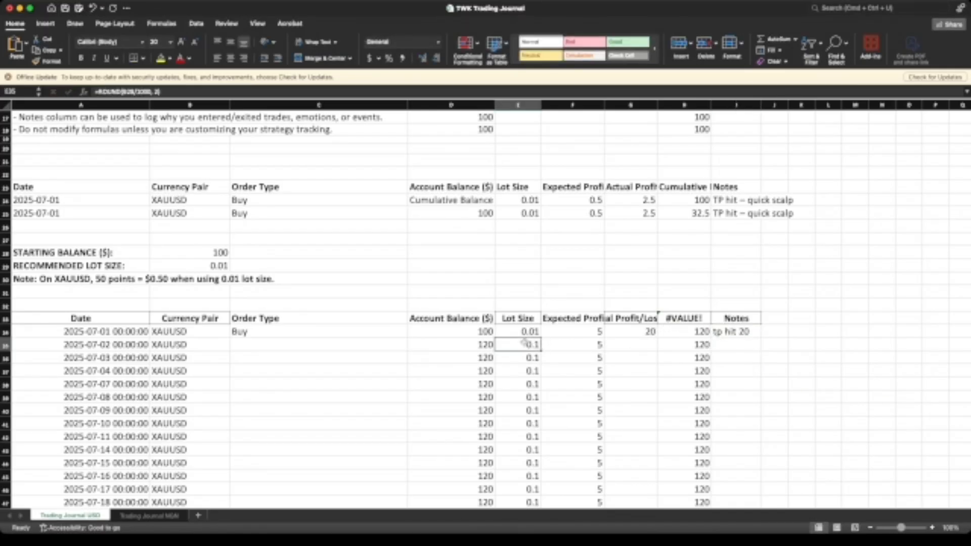
pyautogui.click(467, 318)
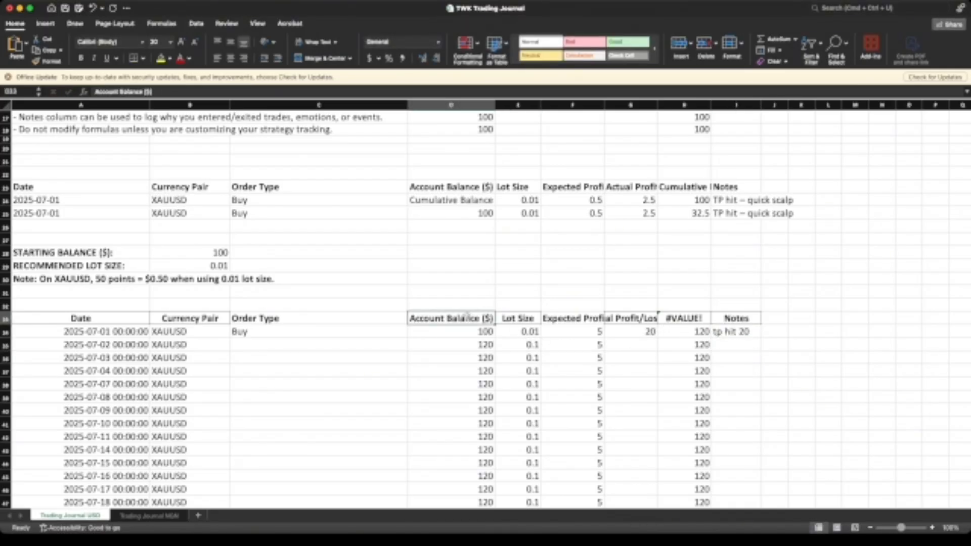
pyautogui.click(477, 345)
pyautogui.click(520, 344)
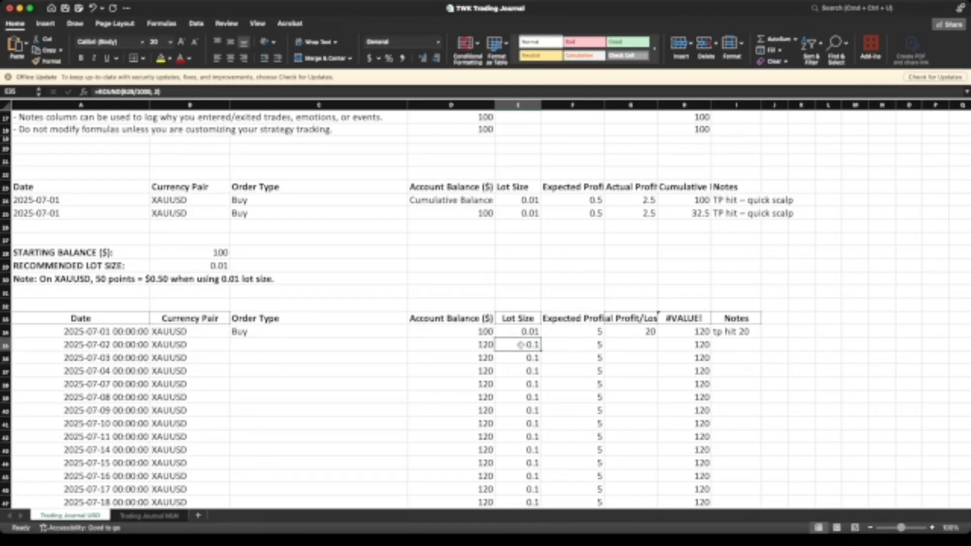
pyautogui.write('0.')
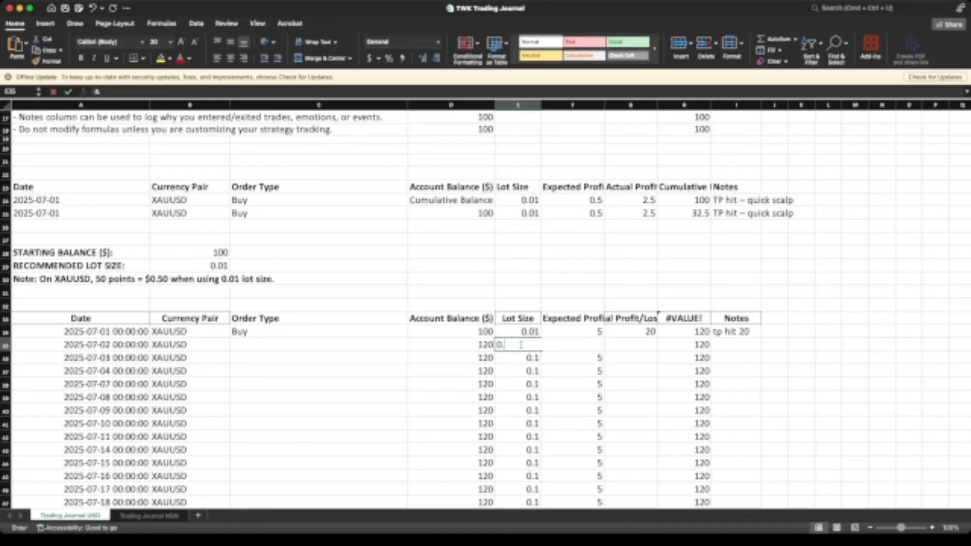
pyautogui.write('1')
pyautogui.press('Return')
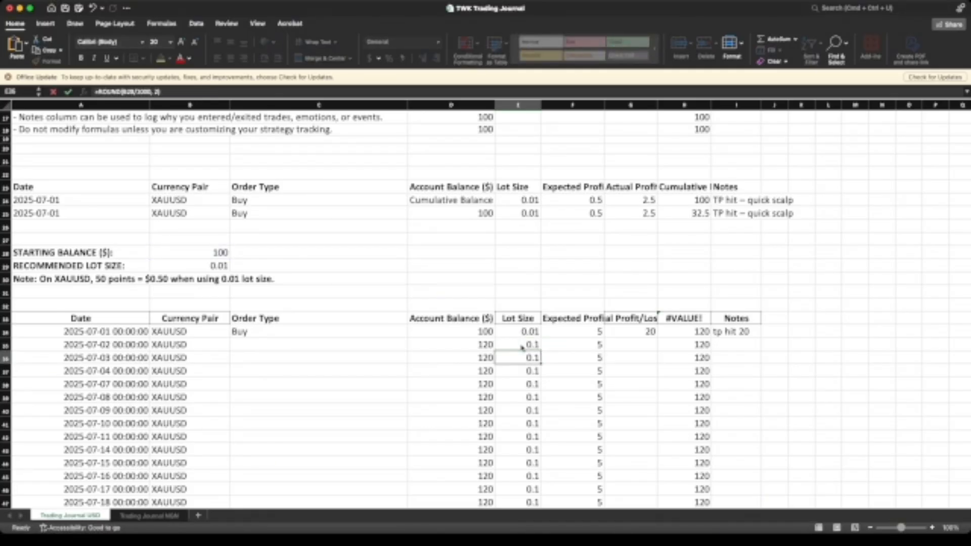
pyautogui.click(581, 346)
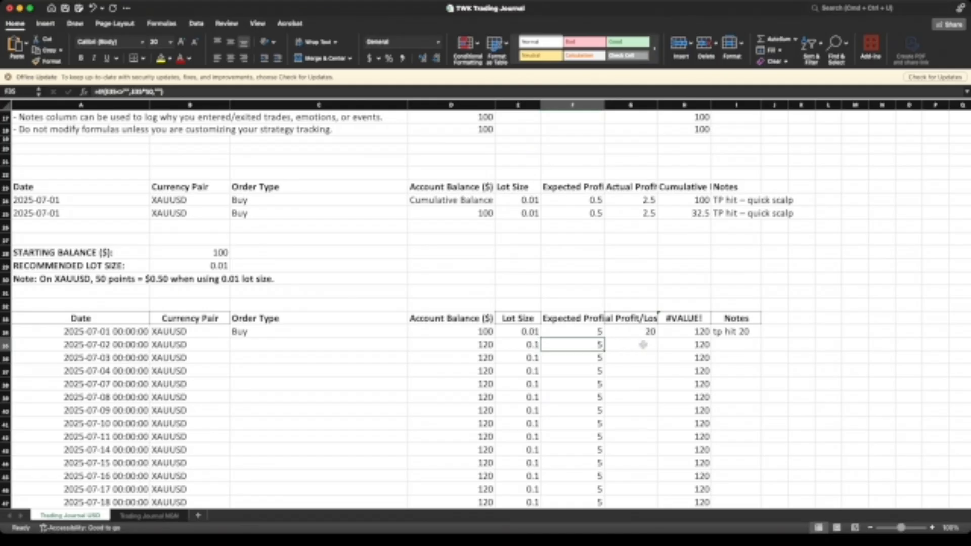
# Step: Set the actual profit/loss for the 2025-07-02 trade to 25 and check its cumulative balance
pyautogui.click(642, 344)
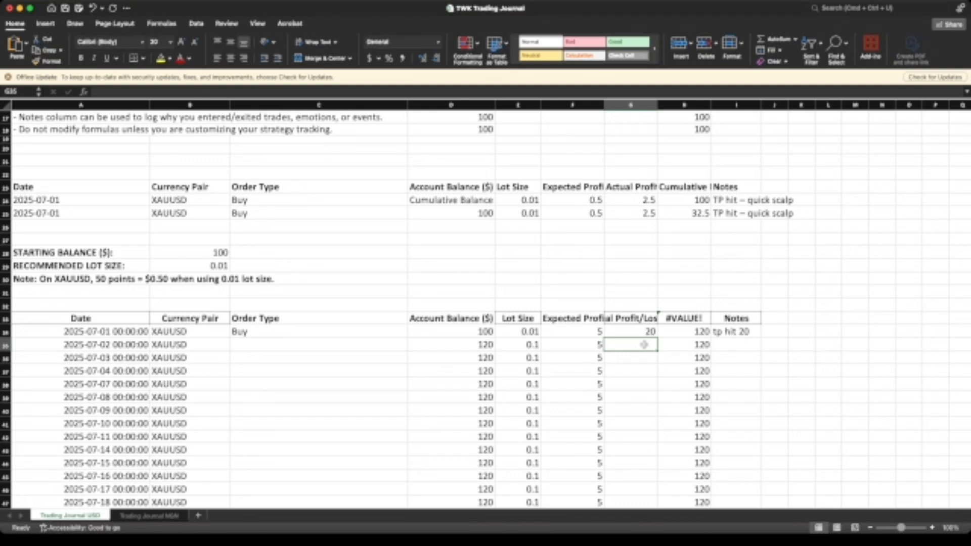
pyautogui.write('25')
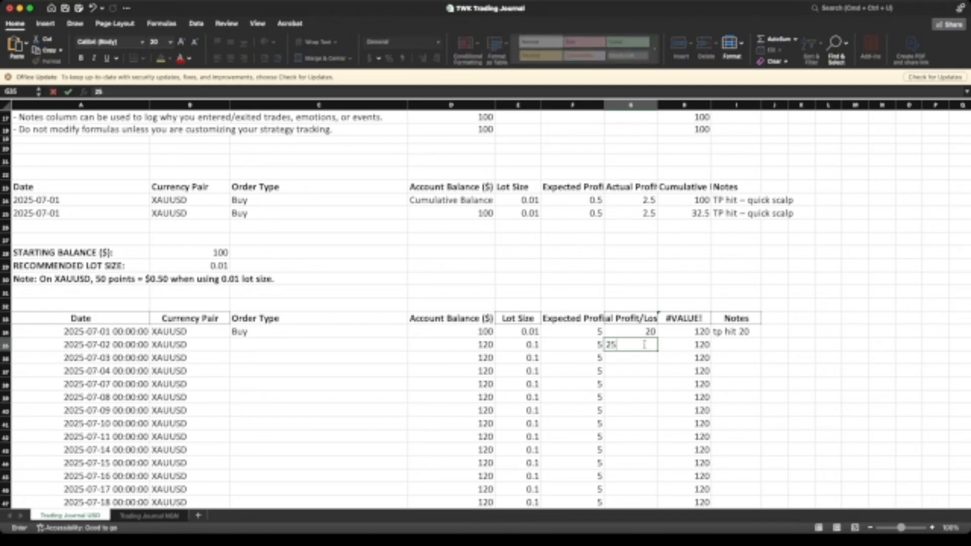
pyautogui.press('Return')
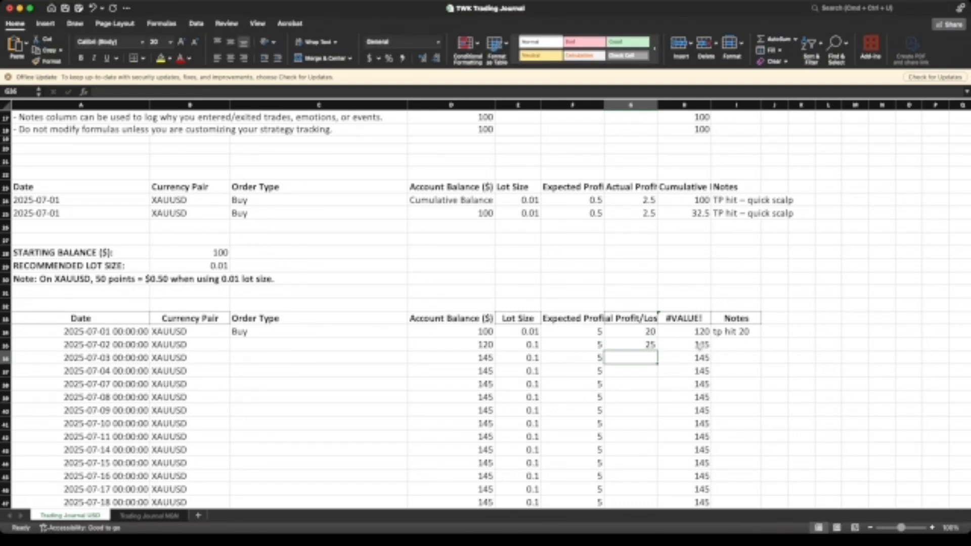
pyautogui.click(699, 346)
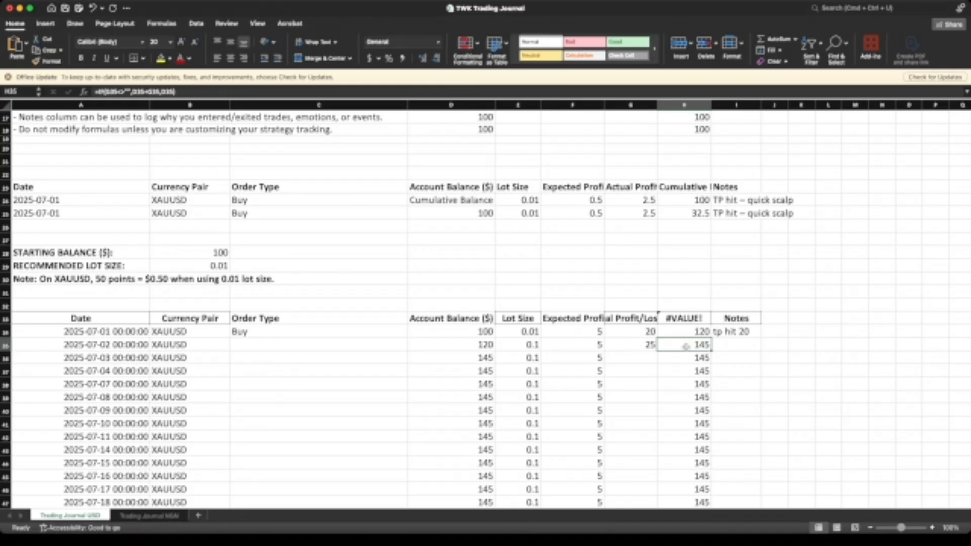
pyautogui.click(630, 344)
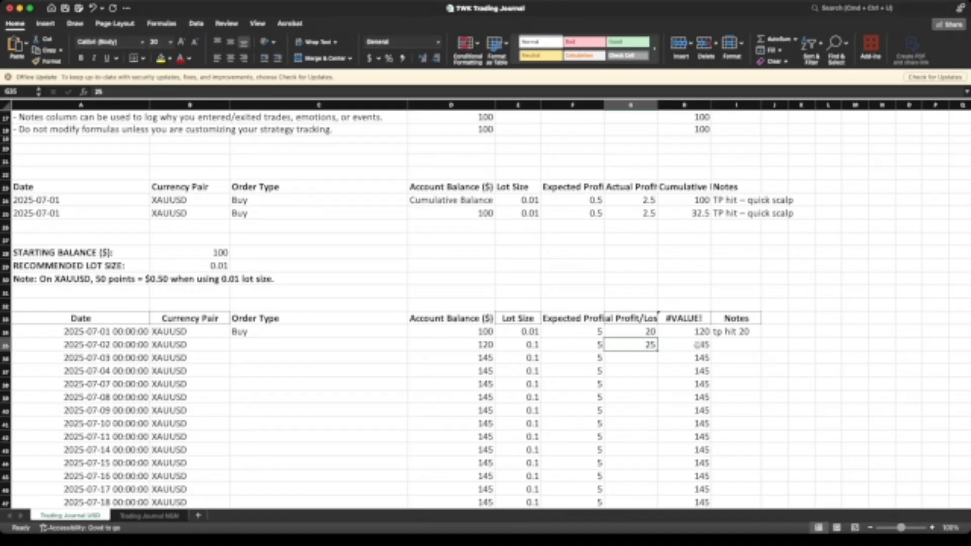
pyautogui.click(729, 344)
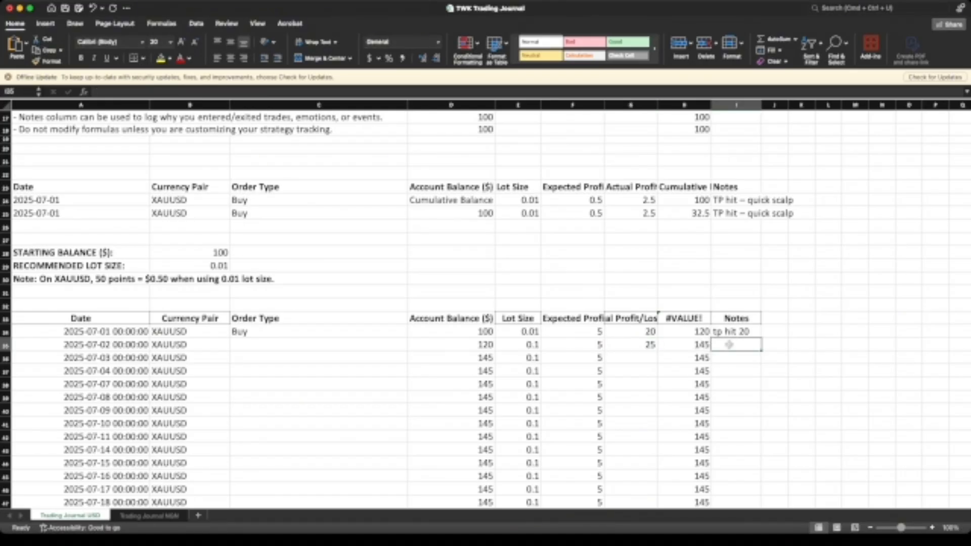
pyautogui.write('25')
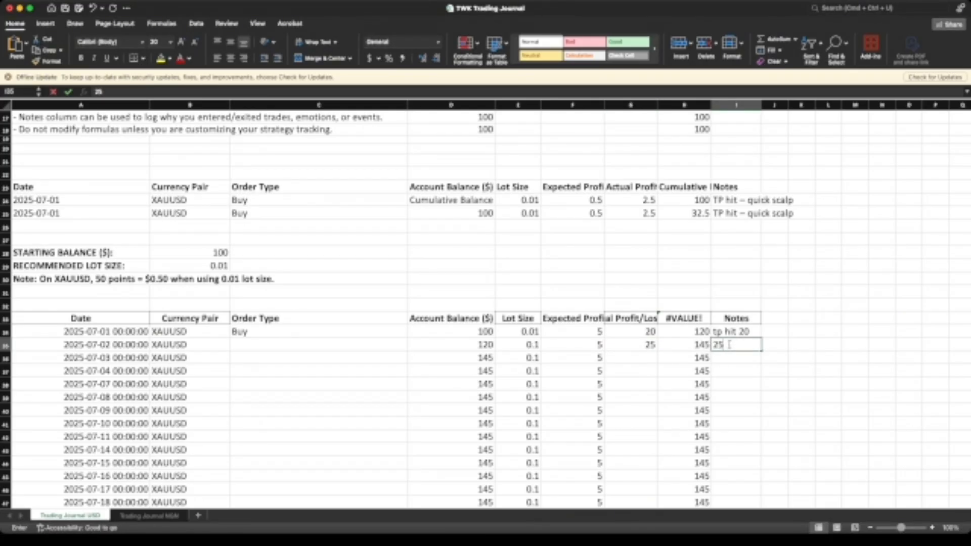
pyautogui.press('BackSpace')
pyautogui.press('BackSpace')
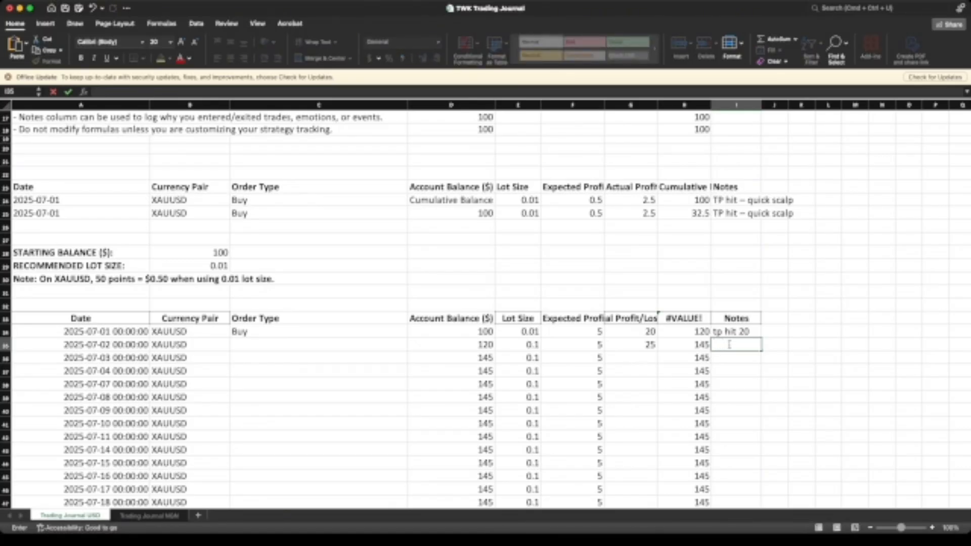
pyautogui.click(740, 317)
pyautogui.click(742, 342)
# Step: Replace the lot size formula for the 2025-07-03 trade with the value 0.02
pyautogui.click(526, 357)
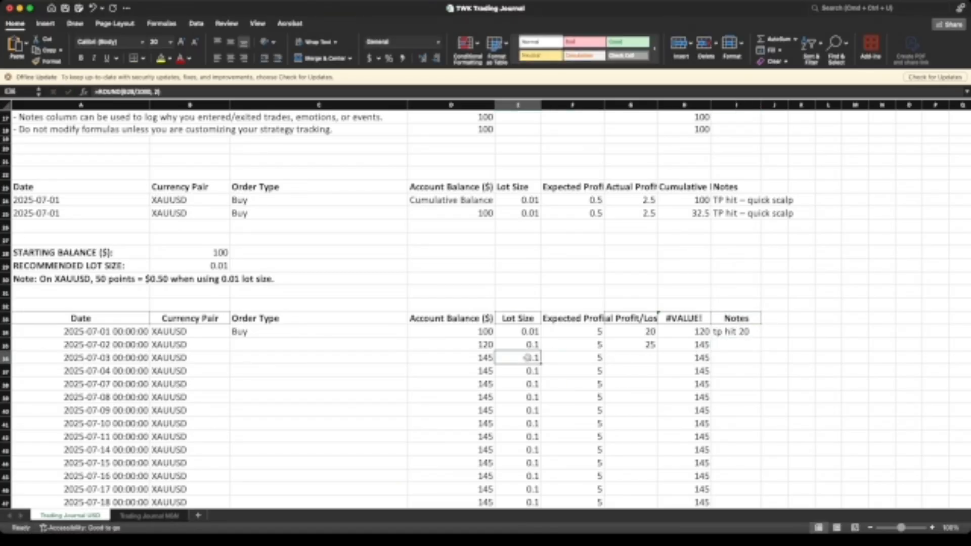
pyautogui.write('0')
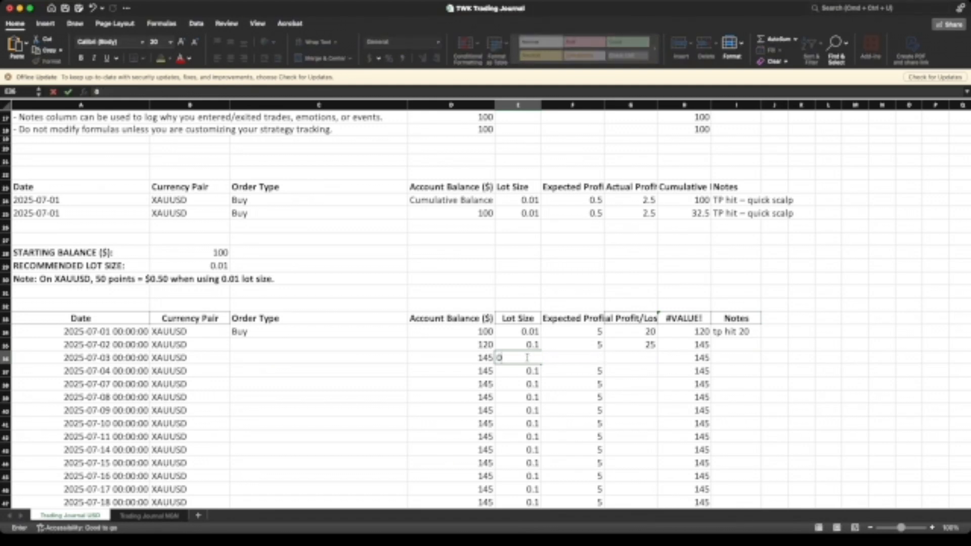
pyautogui.write('.02')
pyautogui.press('Return')
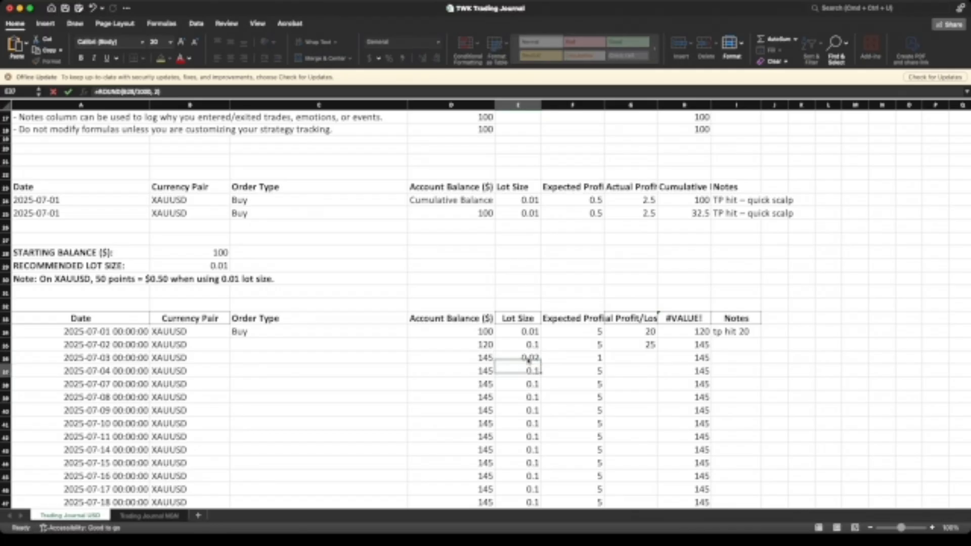
# Step: Record an actual profit/loss of -30 for the 2025-07-03 trade
pyautogui.click(587, 357)
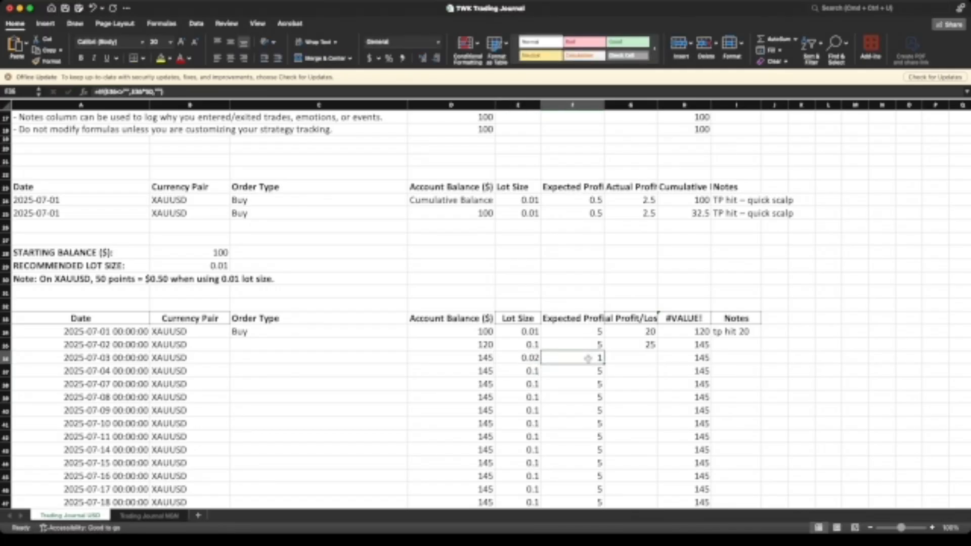
pyautogui.click(641, 358)
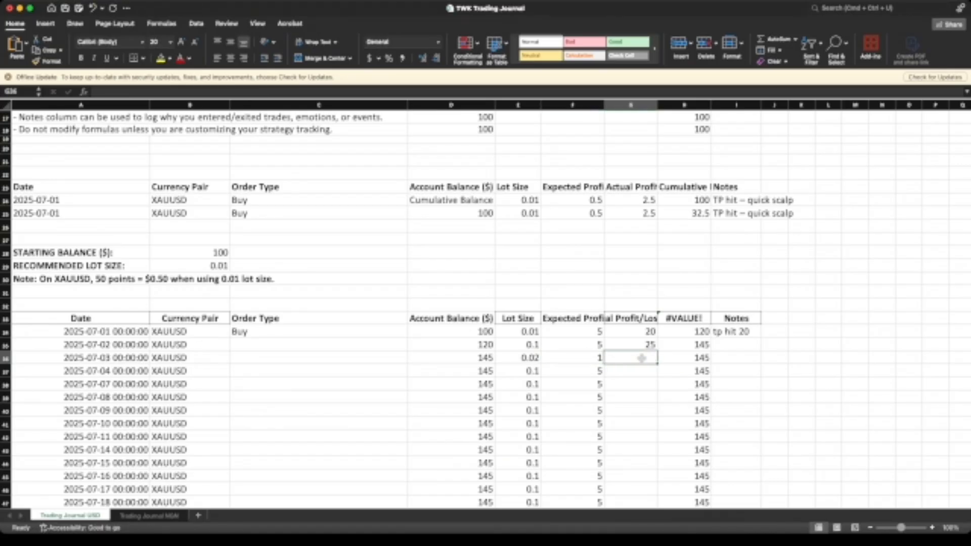
pyautogui.write('-30')
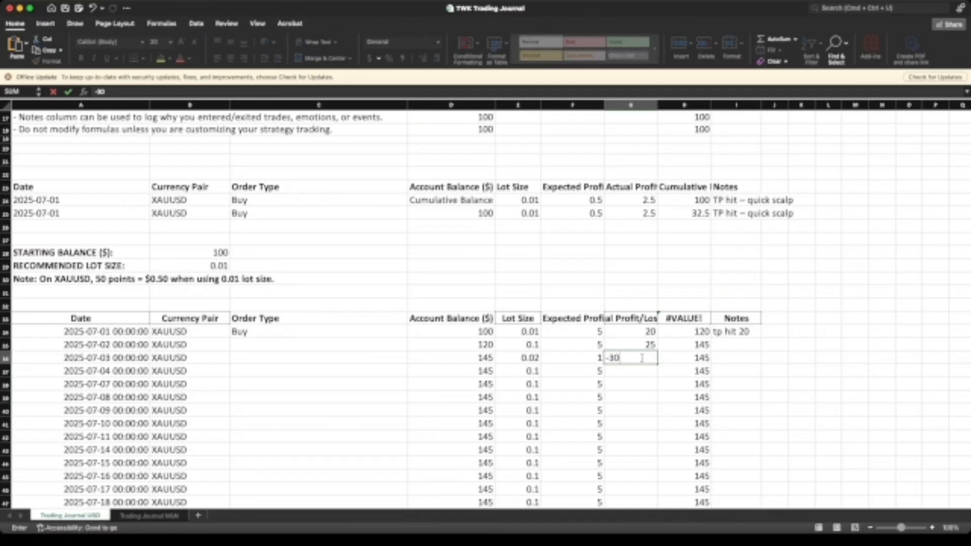
pyautogui.press('Return')
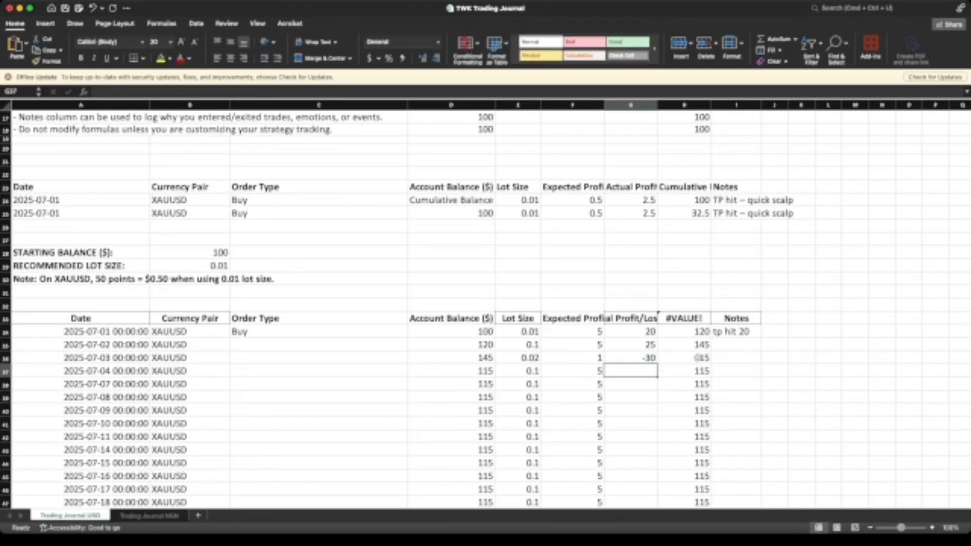
# Step: Review the 2025-07-03 trade's account balance, lot size, expected profit, actual profit/loss and cumulative balance against the previous day's
pyautogui.click(697, 357)
pyautogui.scroll(-1, 699, 357)
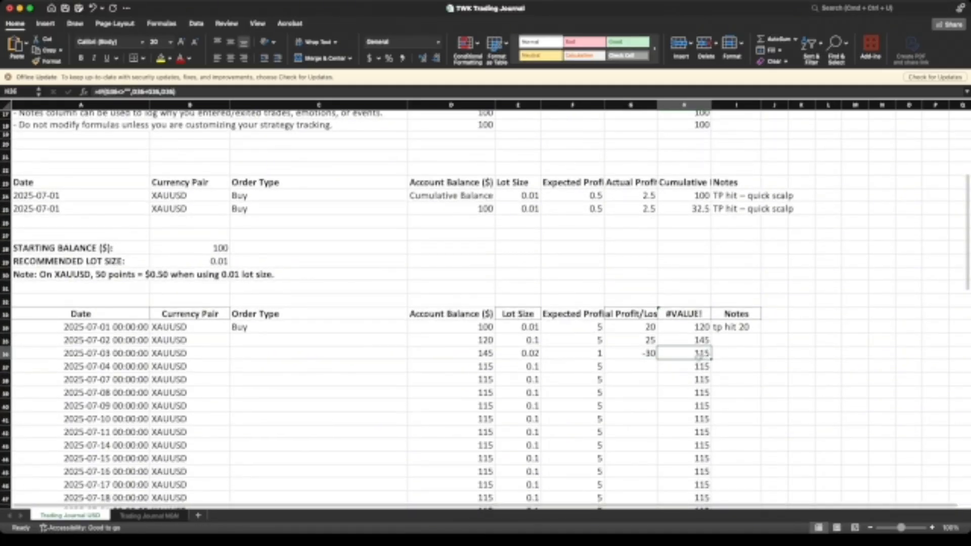
pyautogui.scroll(-1, 699, 356)
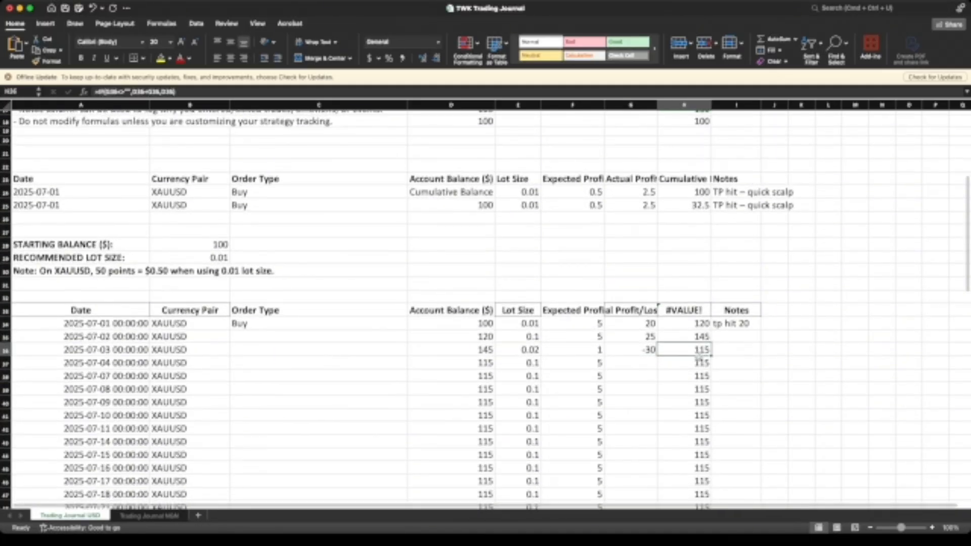
pyautogui.click(487, 347)
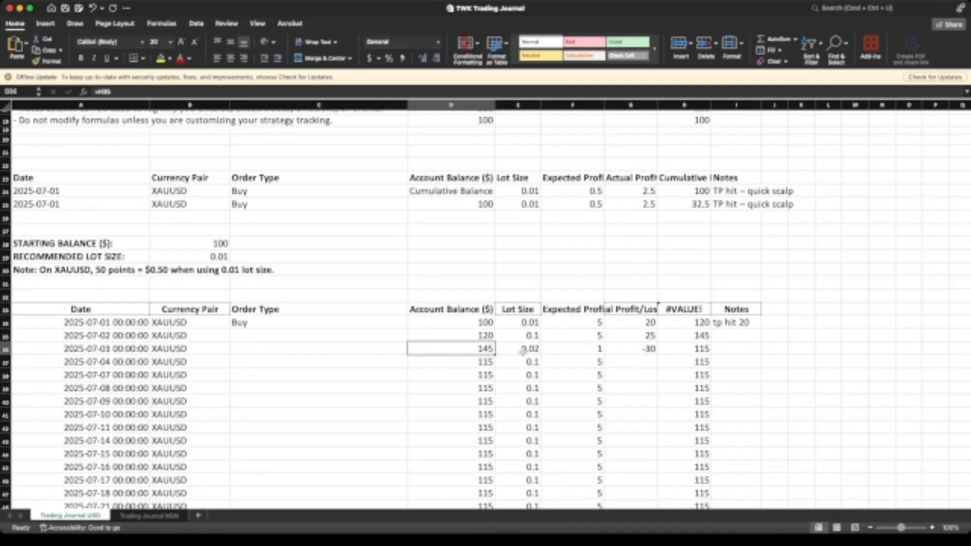
pyautogui.click(517, 349)
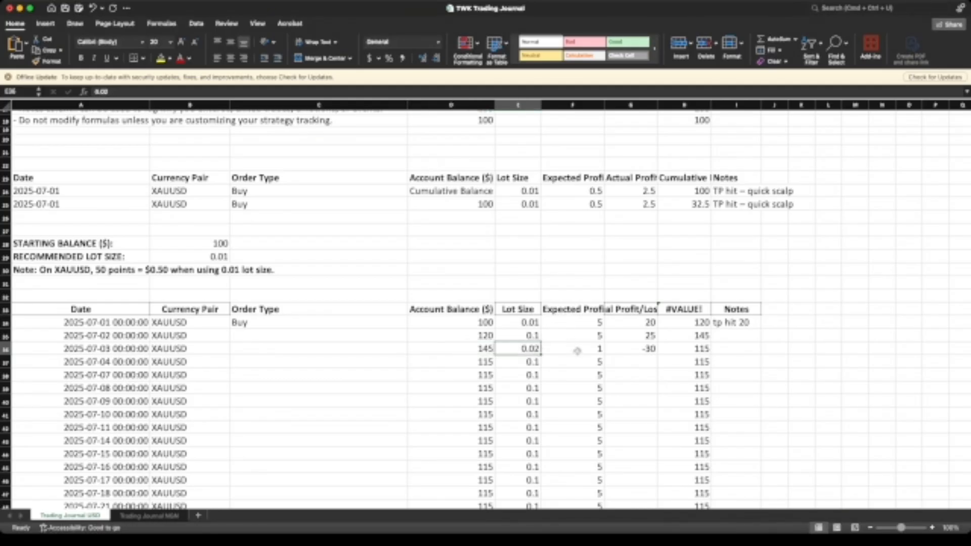
pyautogui.click(572, 346)
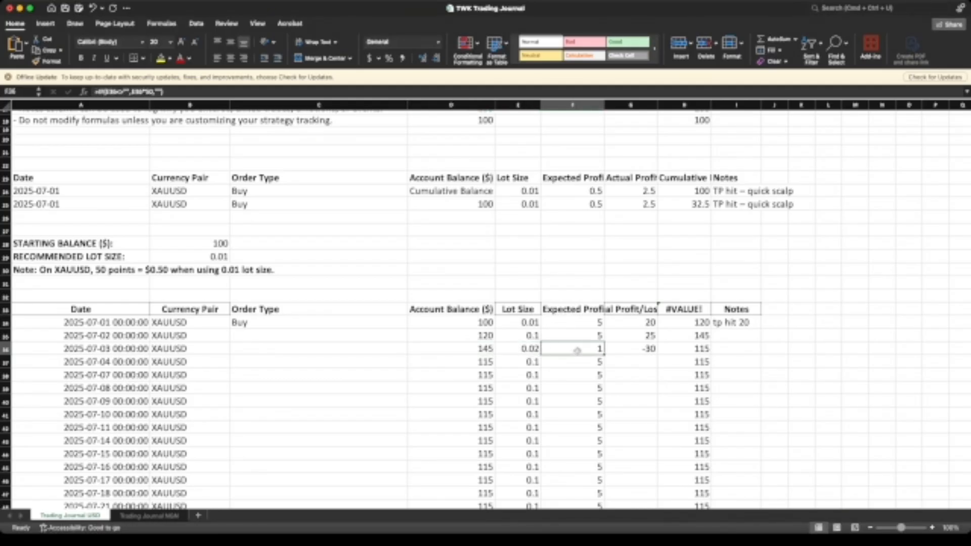
pyautogui.click(637, 350)
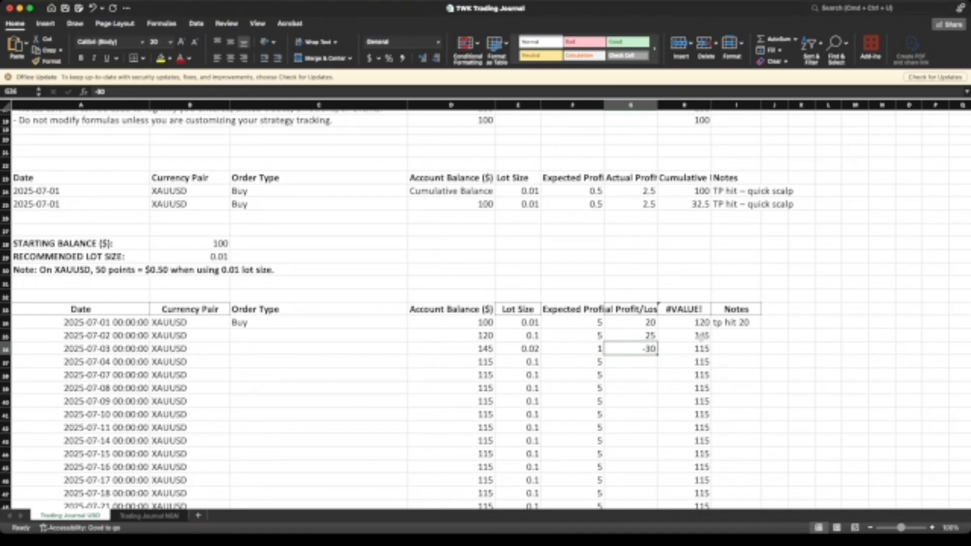
pyautogui.click(700, 335)
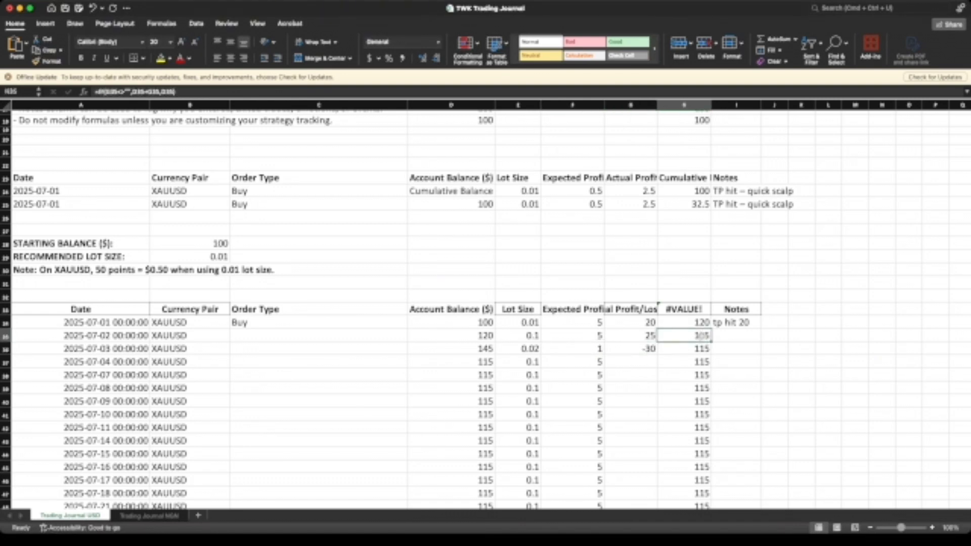
# Step: Add the note "I took a loss" to the 2025-07-03 trade
pyautogui.click(727, 346)
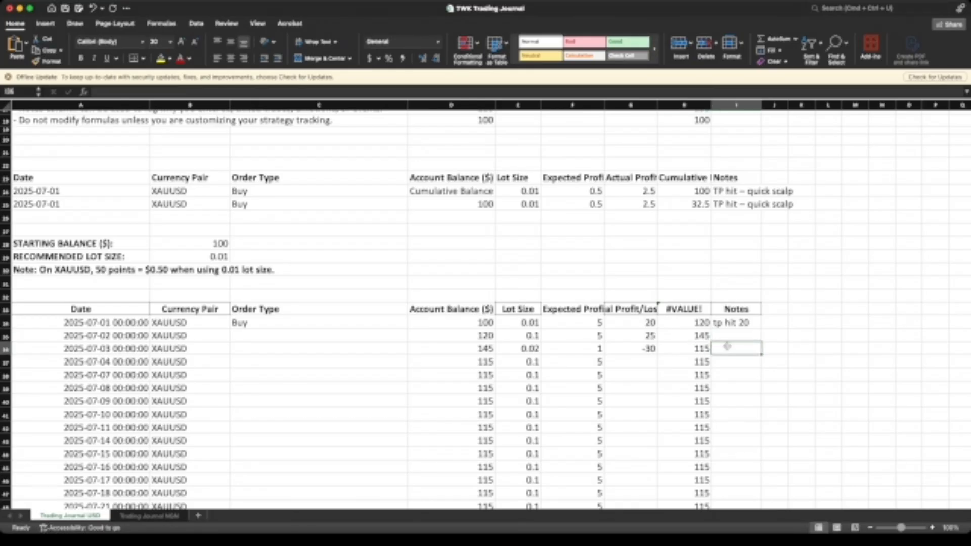
pyautogui.write('lt')
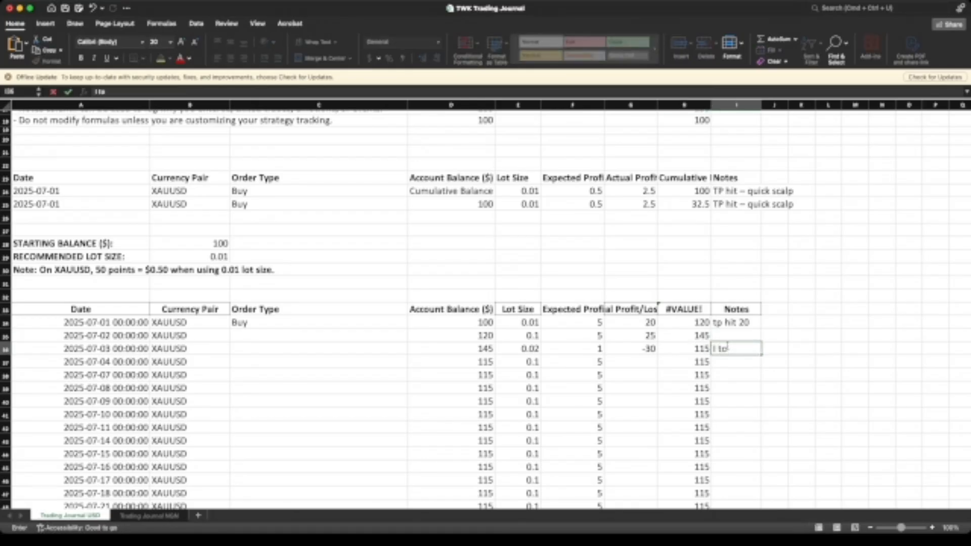
pyautogui.write('ook a loss')
pyautogui.click(730, 362)
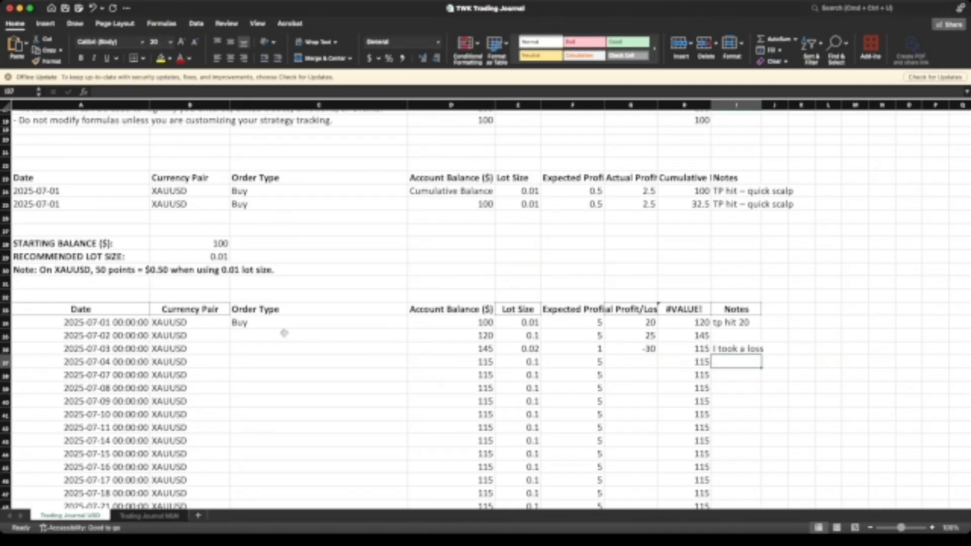
pyautogui.click(256, 336)
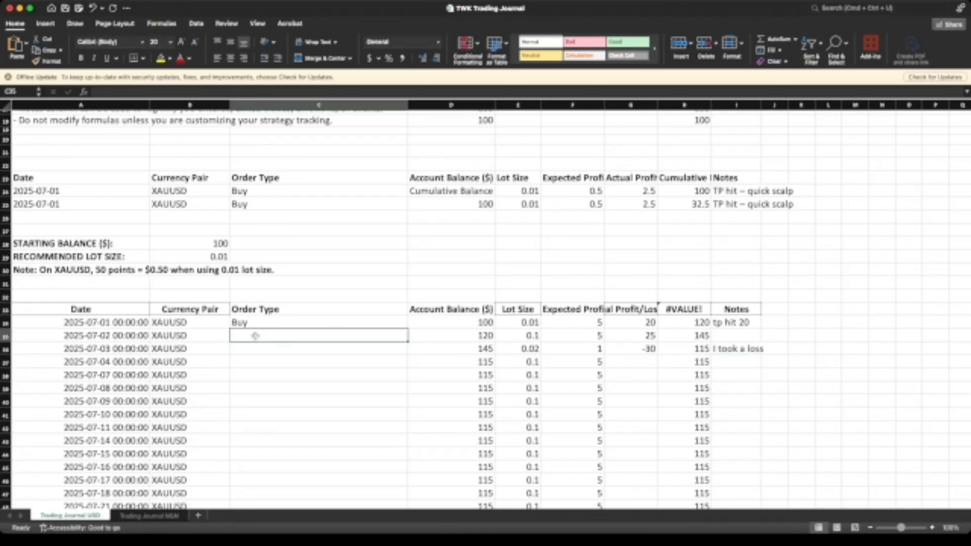
pyautogui.write('sell')
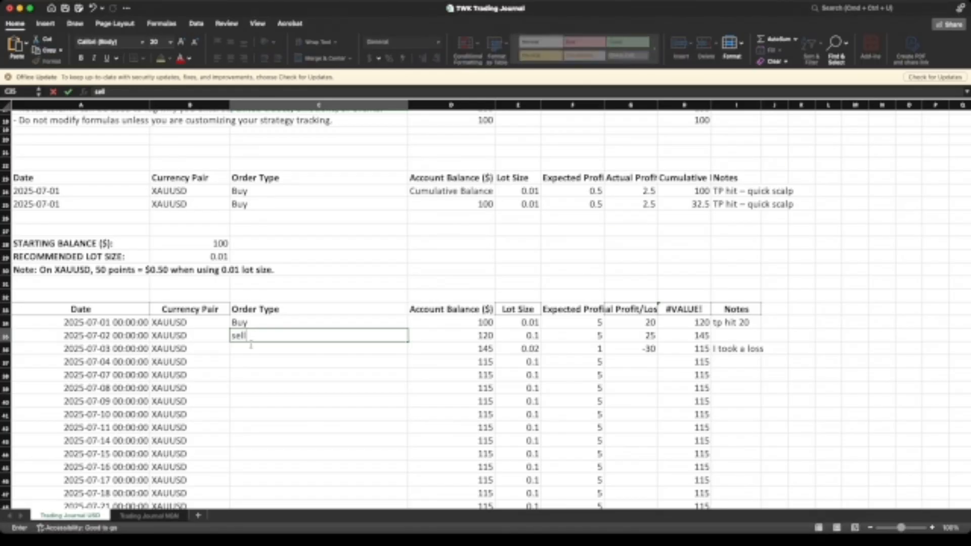
pyautogui.hotkey('ctrl', 'Return')
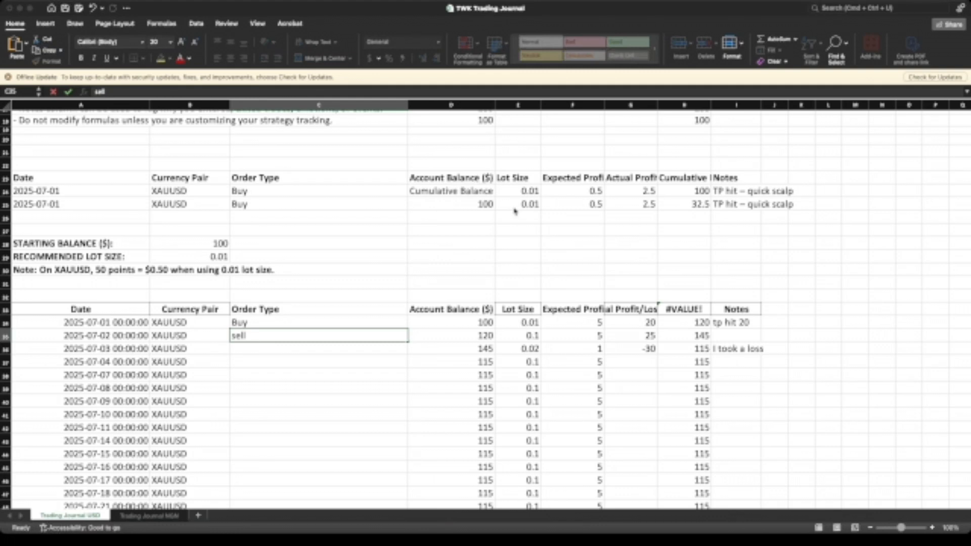
pyautogui.press('Escape')
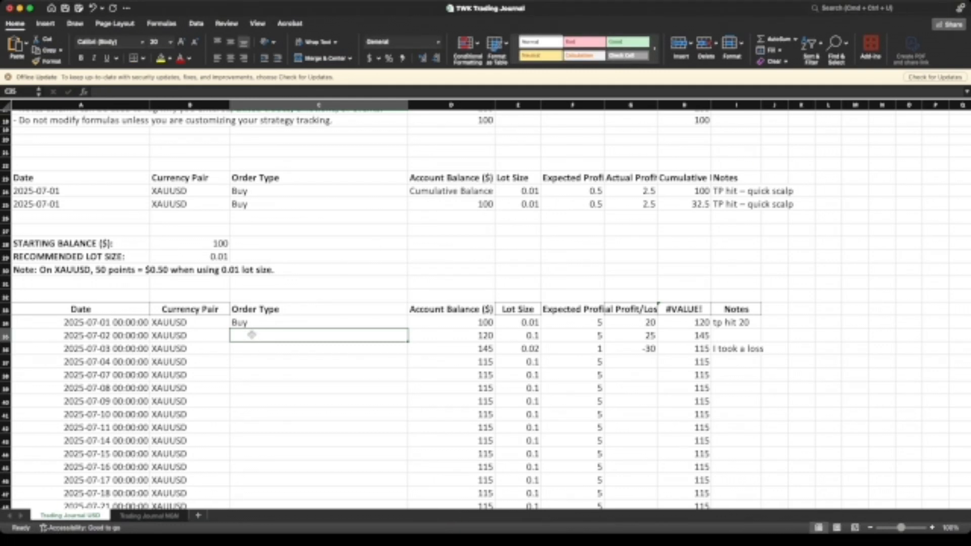
# Step: Fill in the order types: Sell for 2025-07-02, Buy for 2025-07-03 and Sell for 2025-07-04
pyautogui.write('Sell')
pyautogui.press('Return')
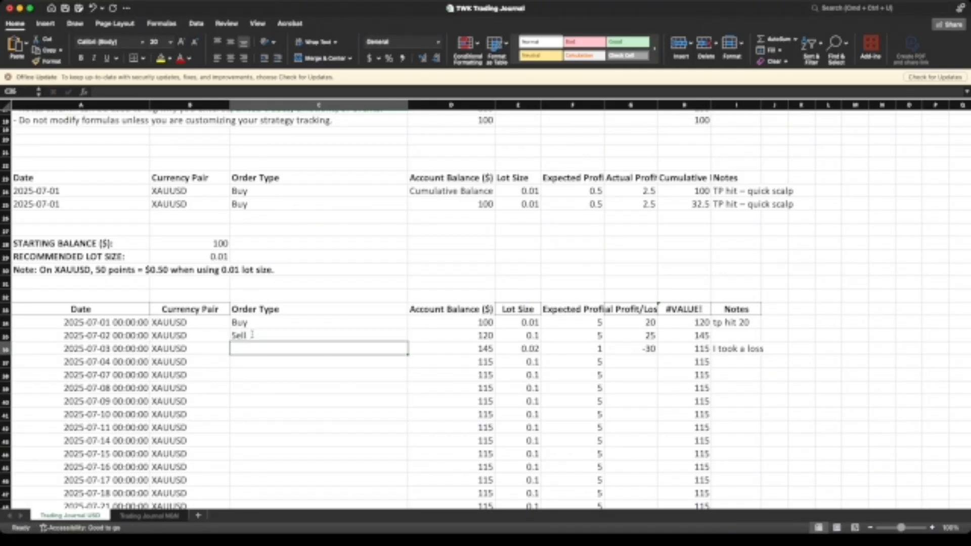
pyautogui.write('Buy')
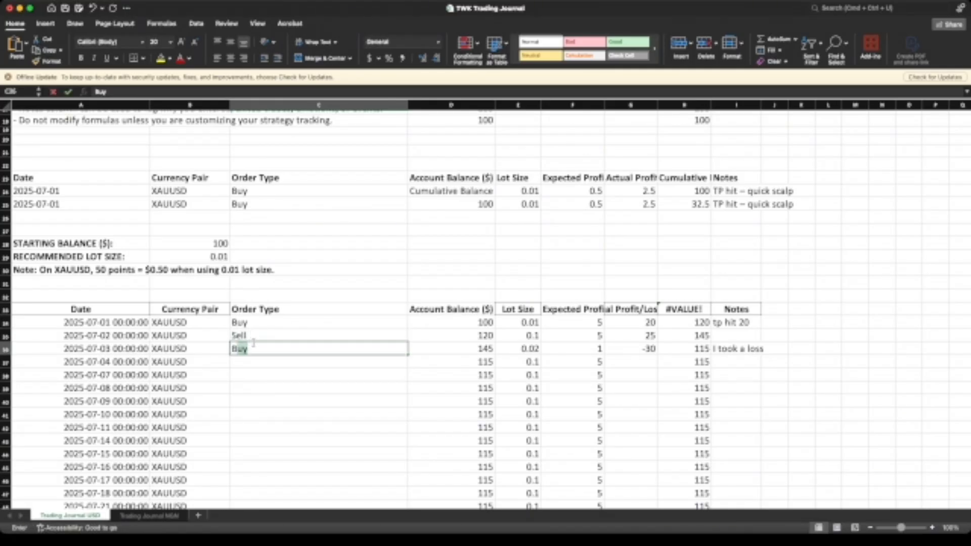
pyautogui.press('Return')
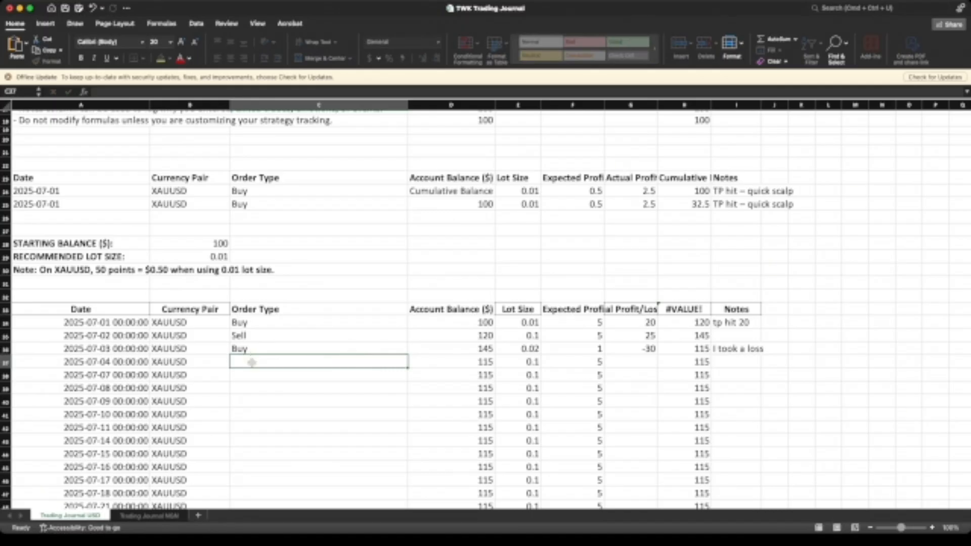
pyautogui.write('Sell')
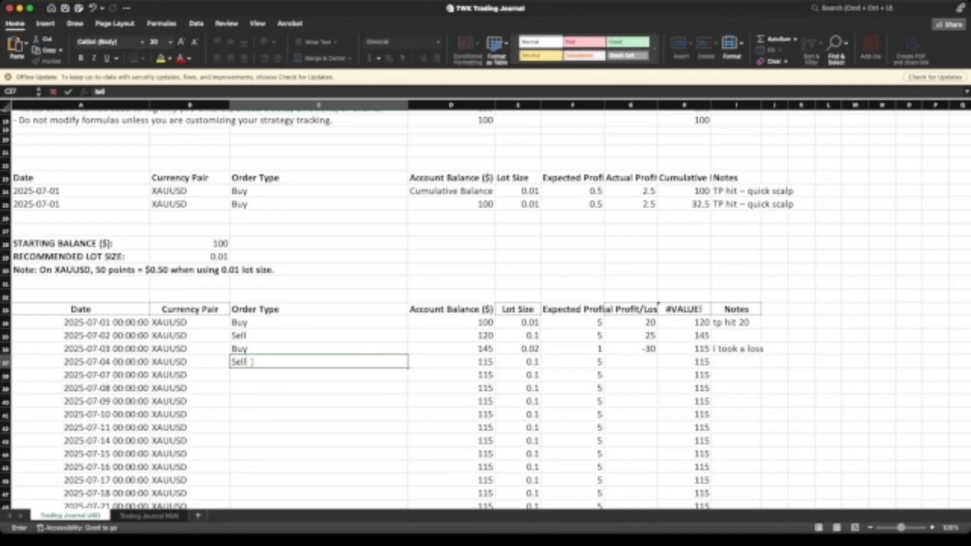
pyautogui.press('Return')
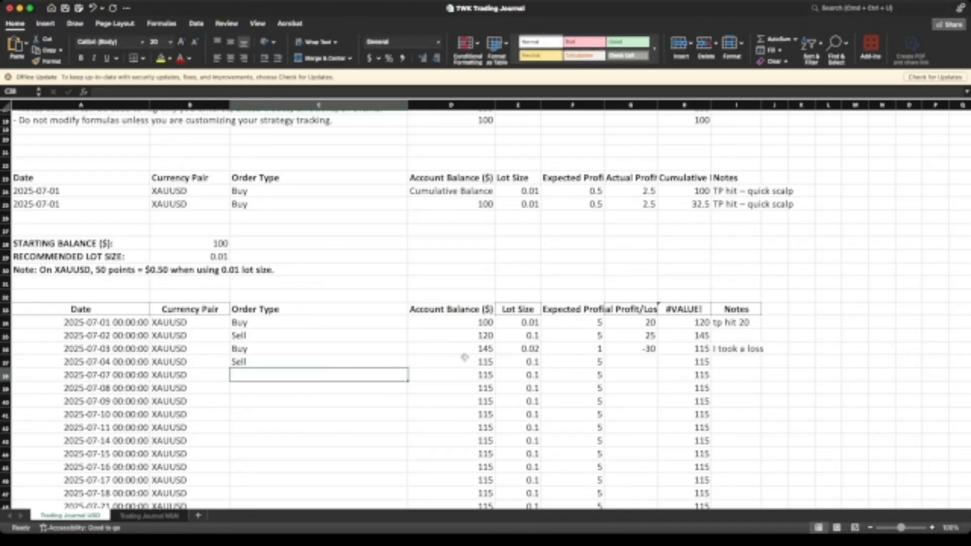
pyautogui.scroll(-5, 489, 377)
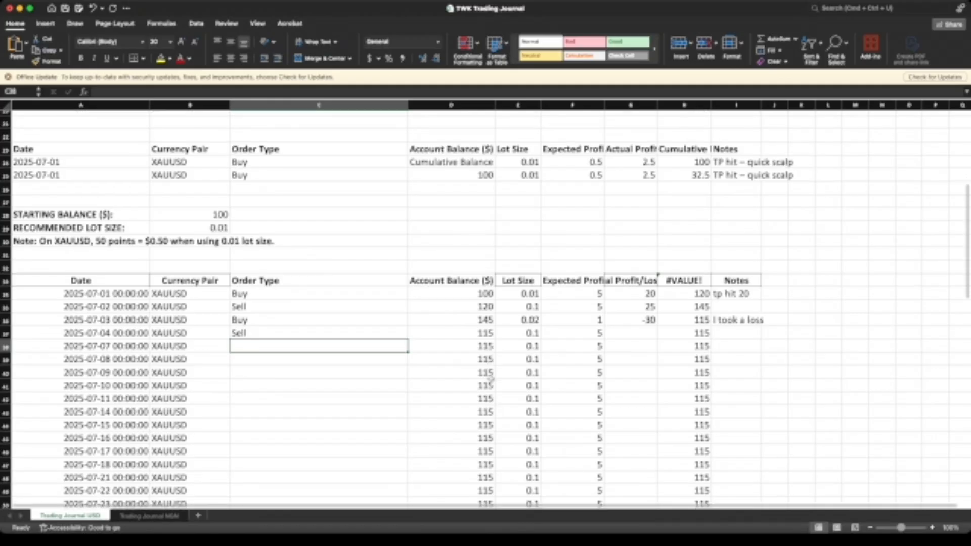
# Step: Examine the remaining daily rows through 2025-09-30 and the Total Expected Profit ($) figure below them
pyautogui.scroll(-8, 490, 377)
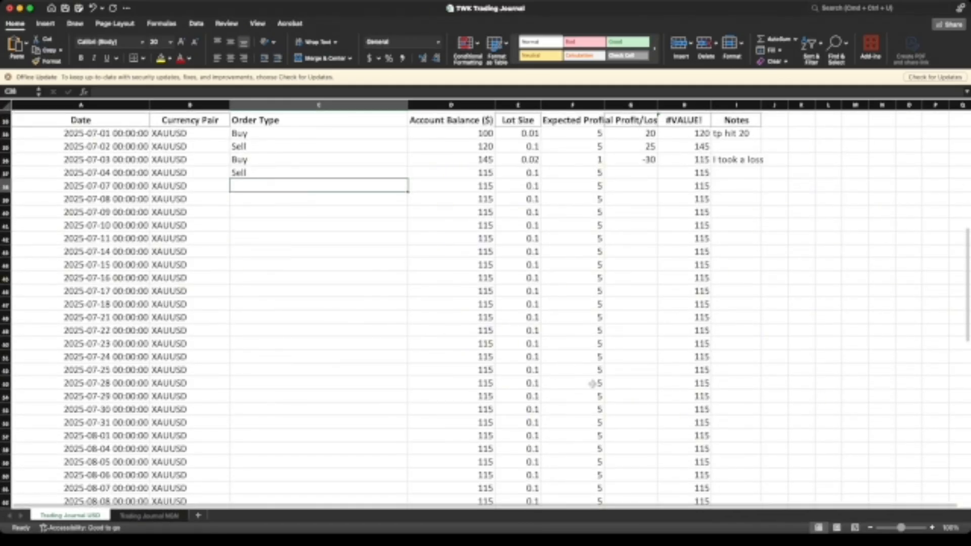
pyautogui.scroll(-12, 622, 378)
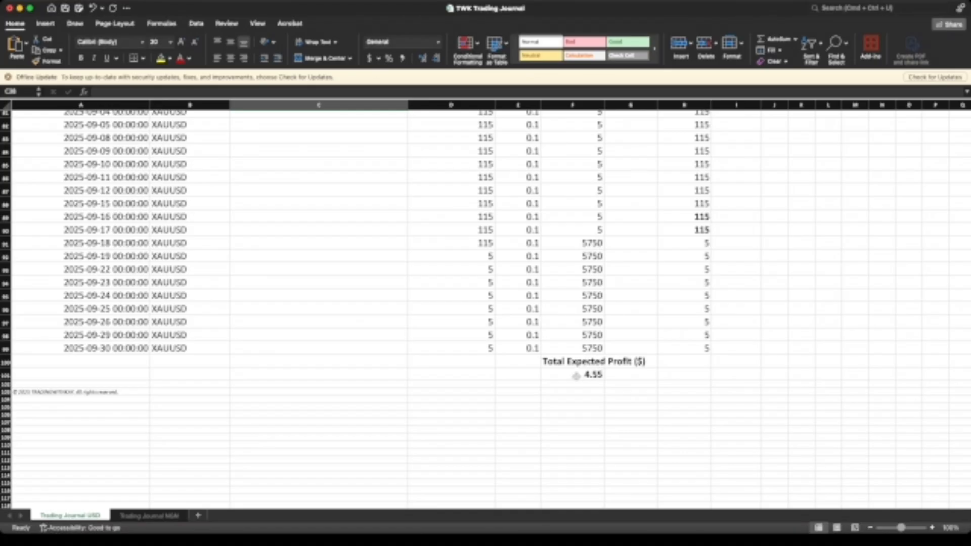
pyautogui.scroll(1, 621, 329)
pyautogui.scroll(5, 621, 329)
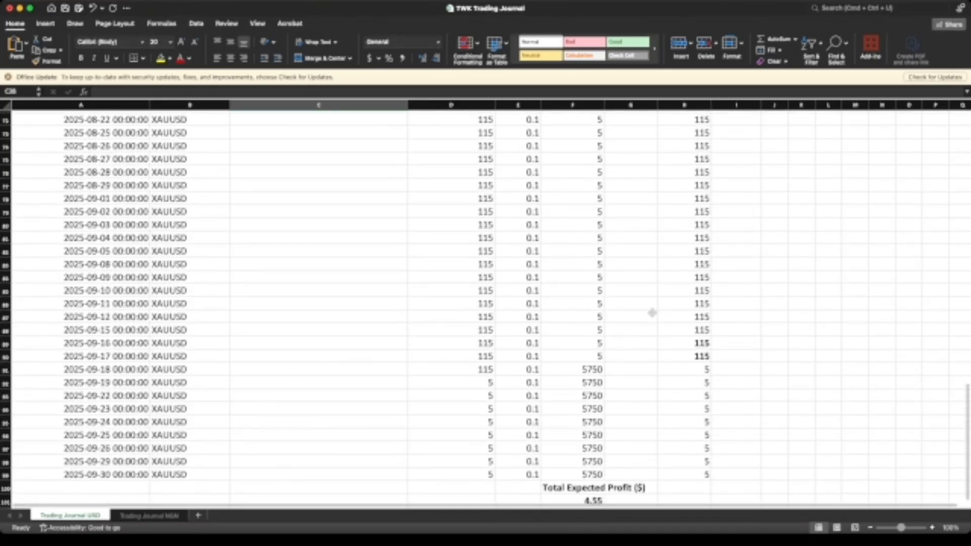
pyautogui.scroll(-3, 650, 316)
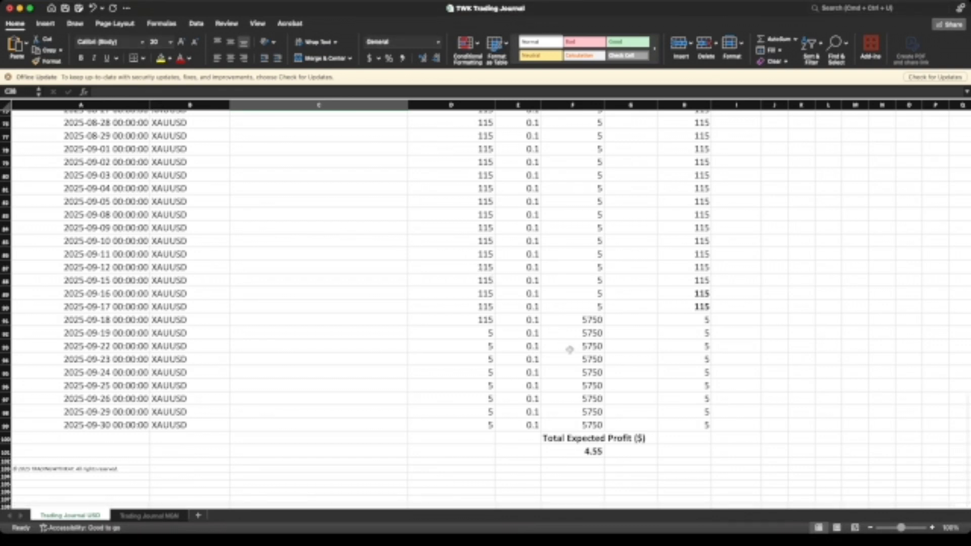
pyautogui.click(585, 438)
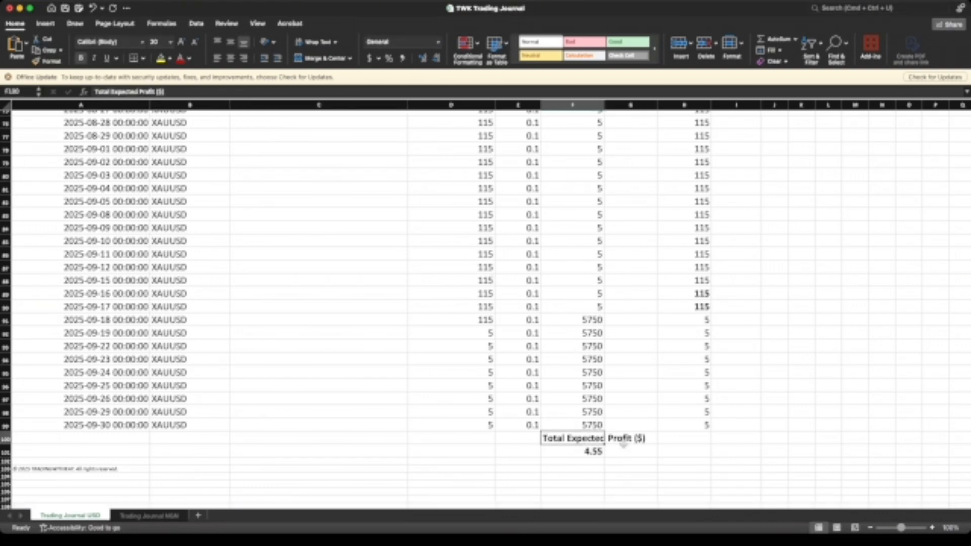
pyautogui.click(623, 441)
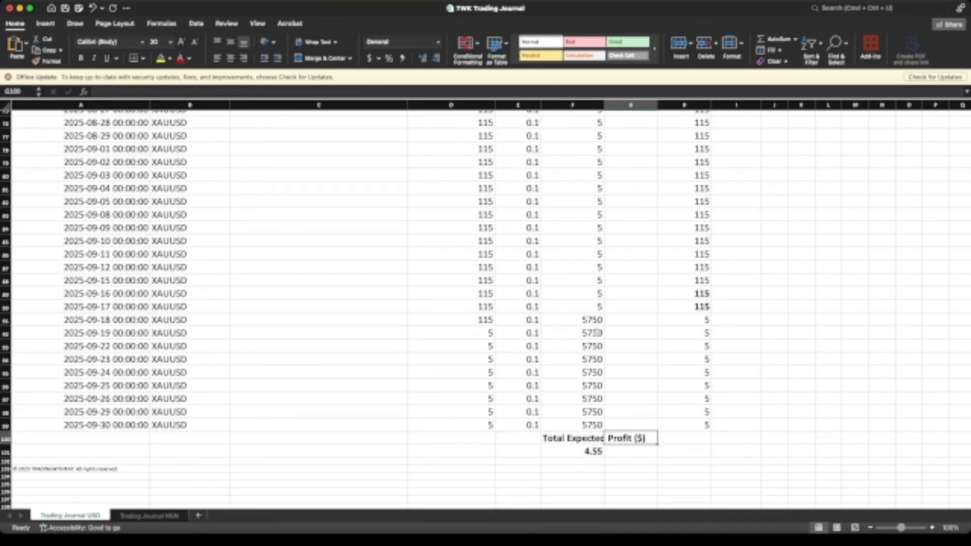
pyautogui.scroll(10, 596, 332)
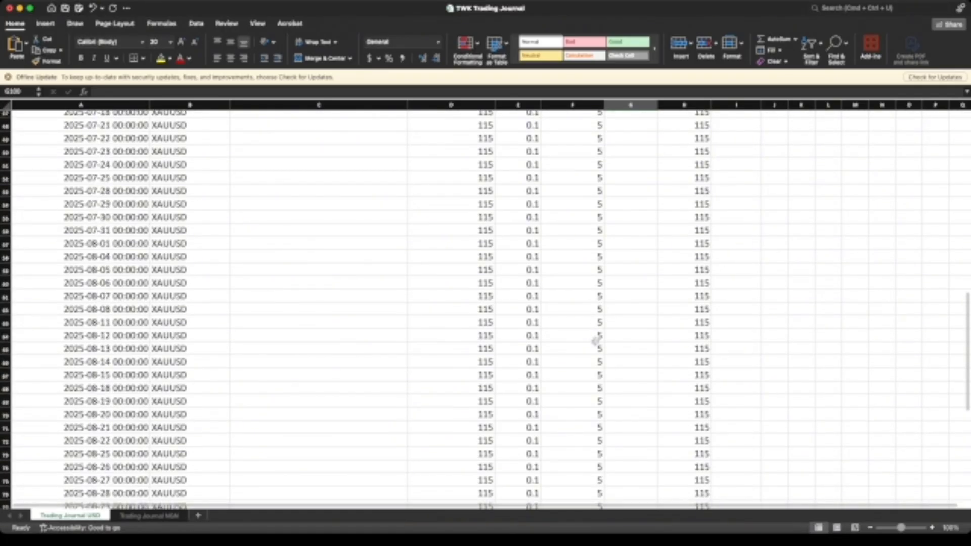
pyautogui.scroll(2, 596, 341)
pyautogui.scroll(3, 472, 332)
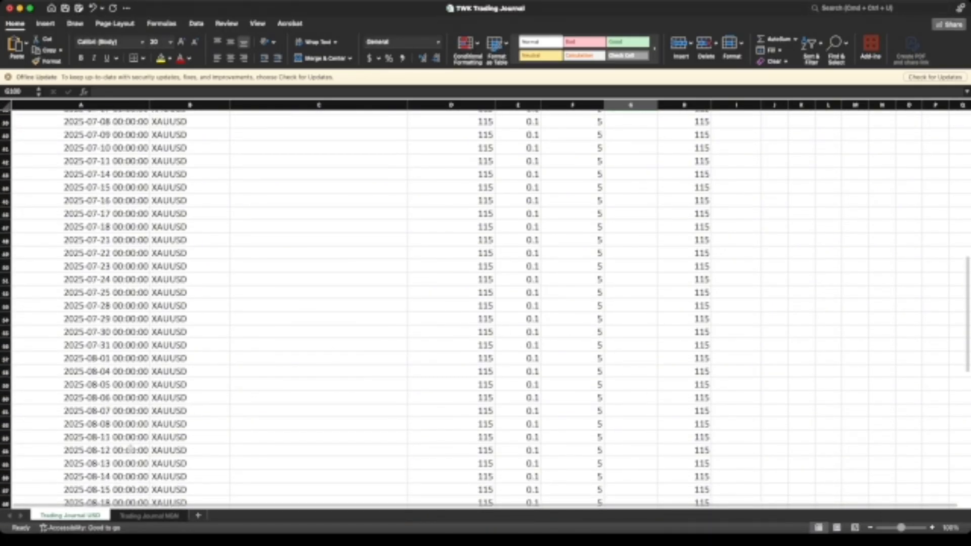
# Step: Open the Trading Journal NGN sheet and inspect its instructions, sample entries and starting balance cell
pyautogui.click(172, 516)
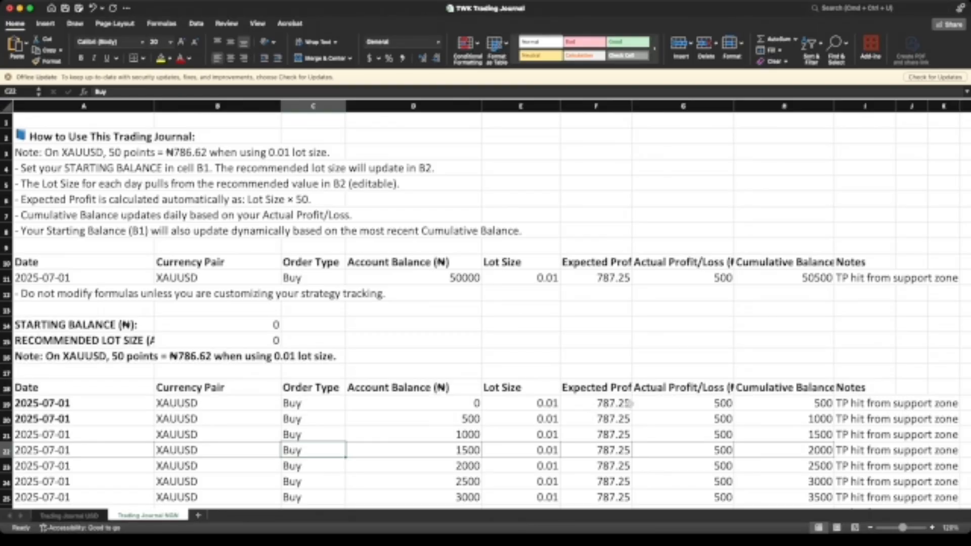
pyautogui.scroll(-1, 595, 407)
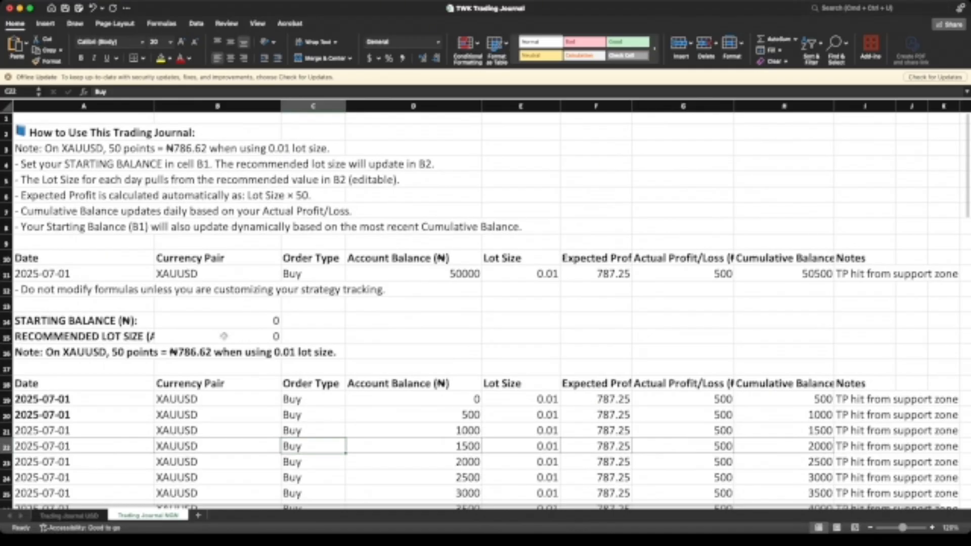
pyautogui.click(248, 319)
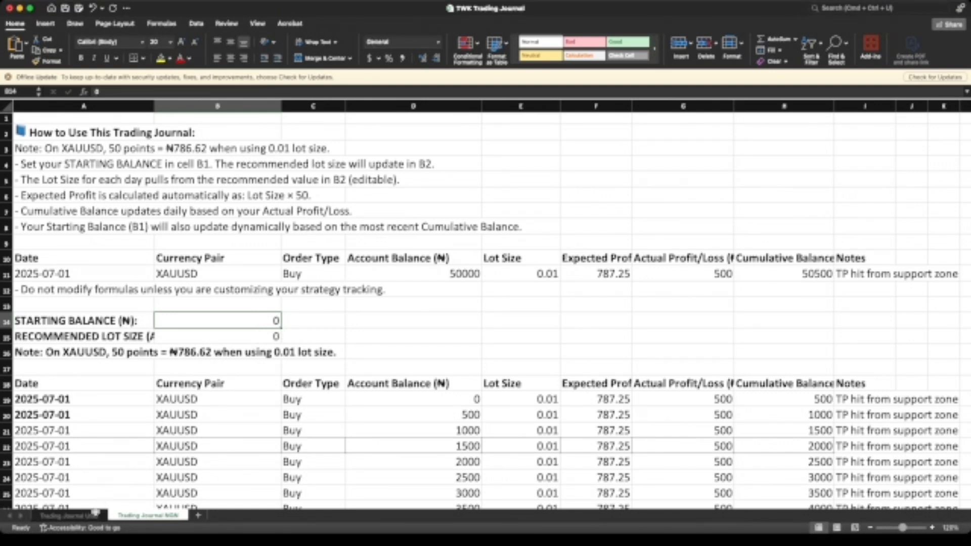
# Step: Return to the Trading Journal USD sheet and review the completed July trade entries, starting balance and recommended lot size
pyautogui.click(94, 517)
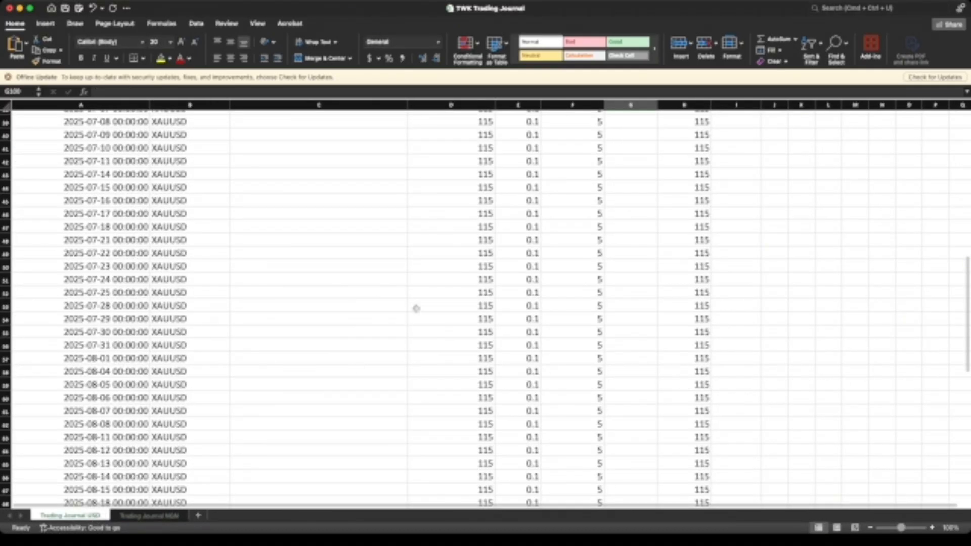
pyautogui.scroll(4, 416, 308)
pyautogui.scroll(3, 416, 308)
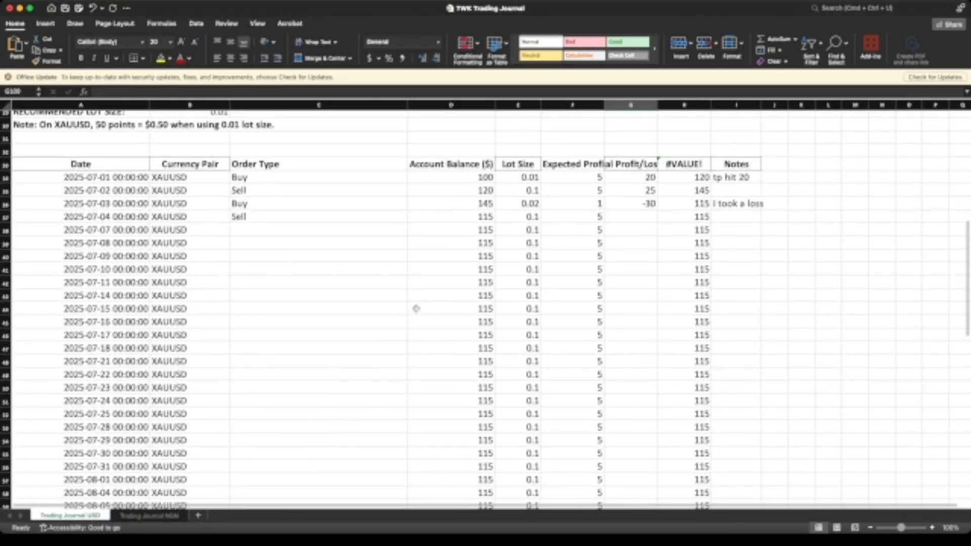
pyautogui.scroll(3, 415, 309)
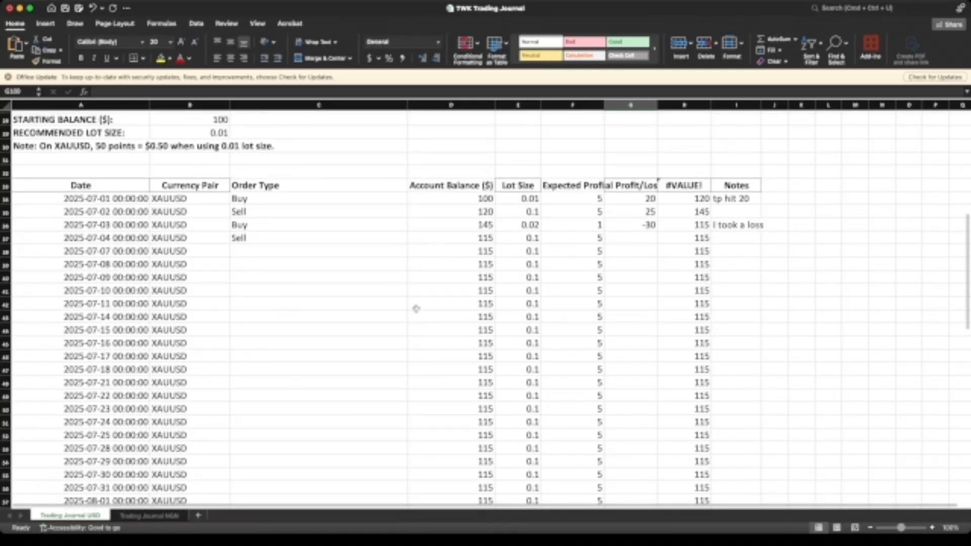
pyautogui.scroll(1, 415, 308)
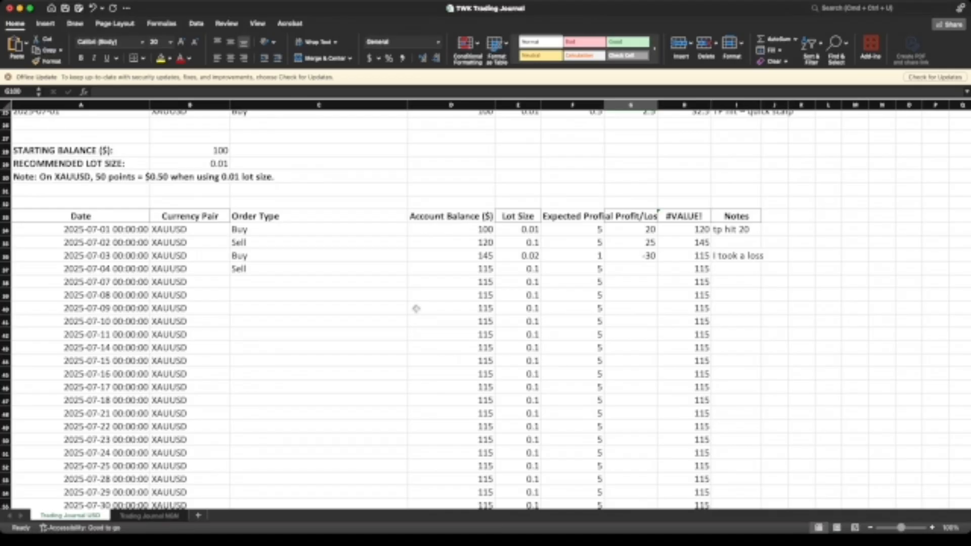
pyautogui.scroll(3, 416, 306)
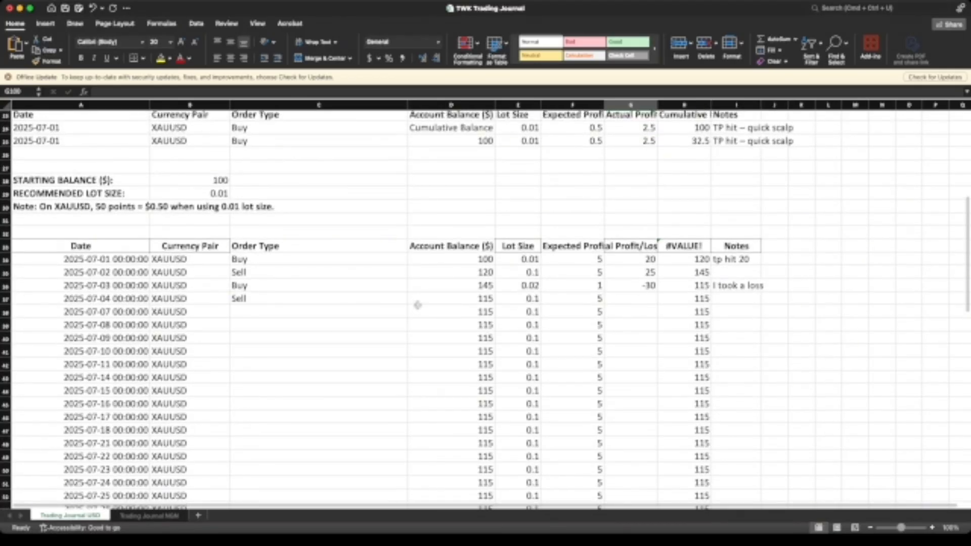
pyautogui.scroll(2, 417, 305)
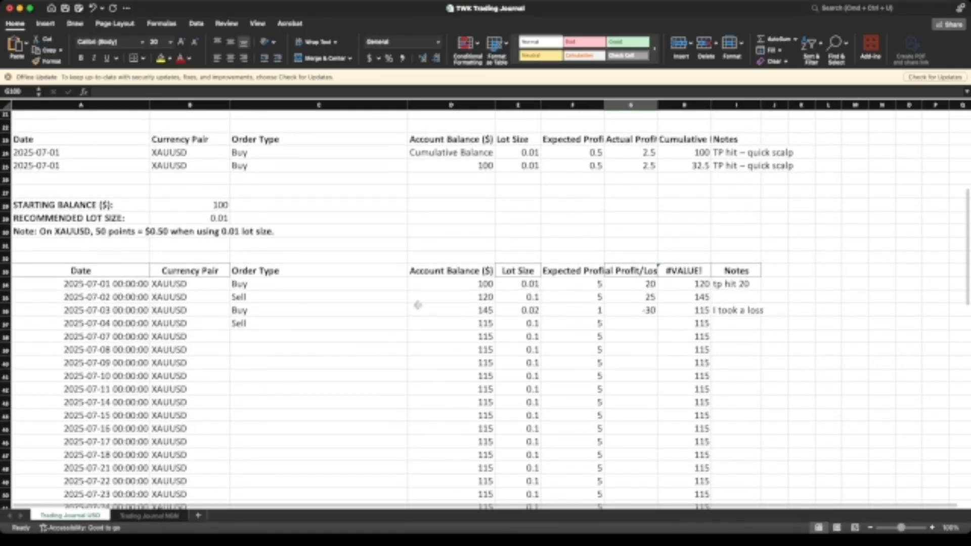